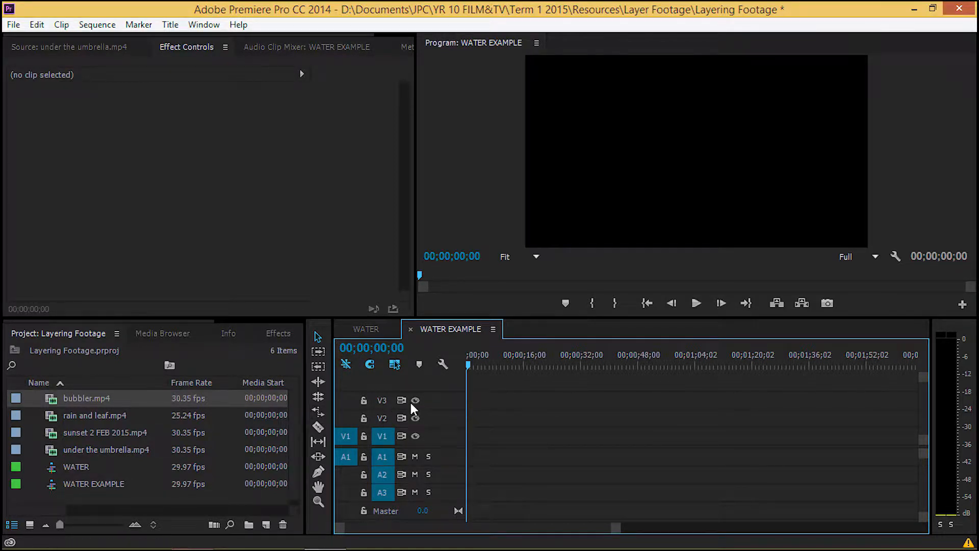
Add a fourth video track to the WATER EXAMPLE sequence.
right_click(440, 403)
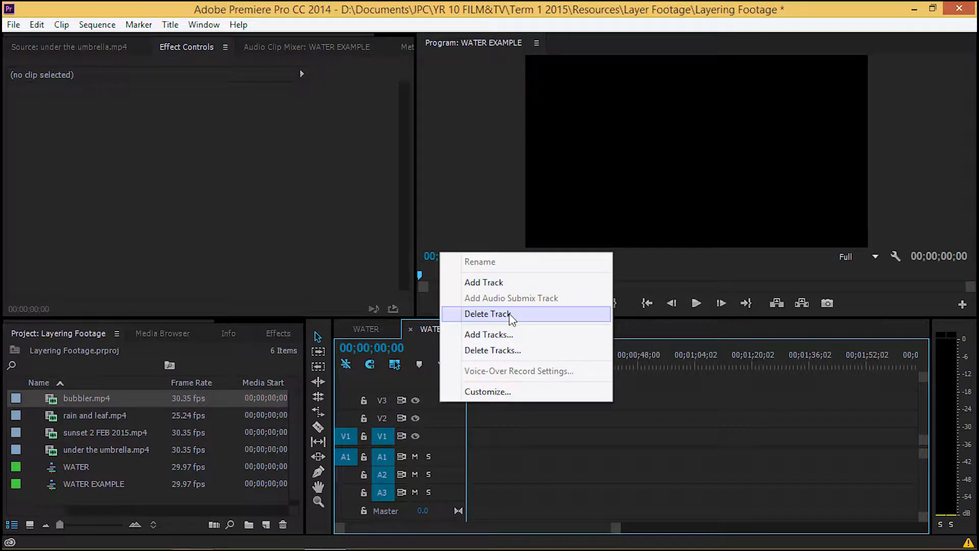
click(504, 284)
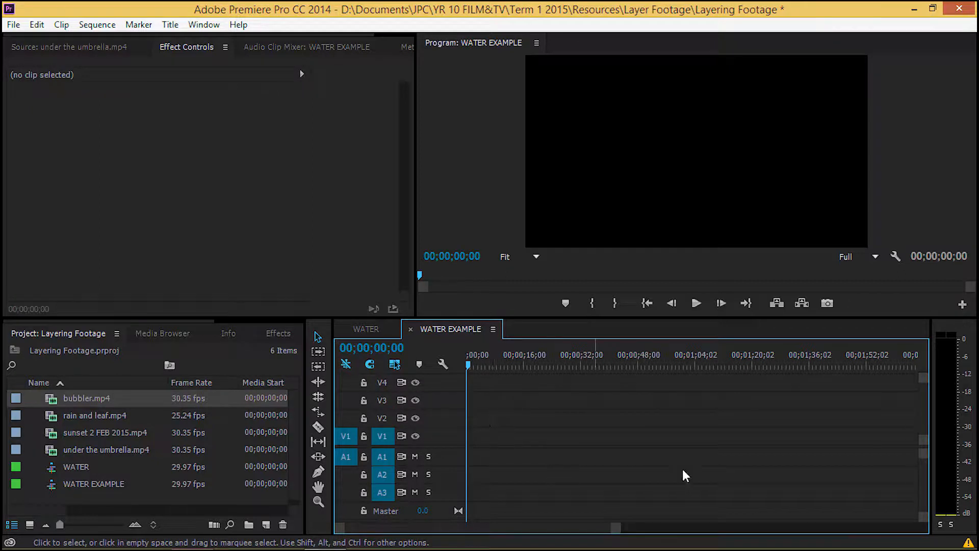
mouse_move(922, 380)
mouse_down()
mouse_move(922, 388)
mouse_move(922, 366)
mouse_up()
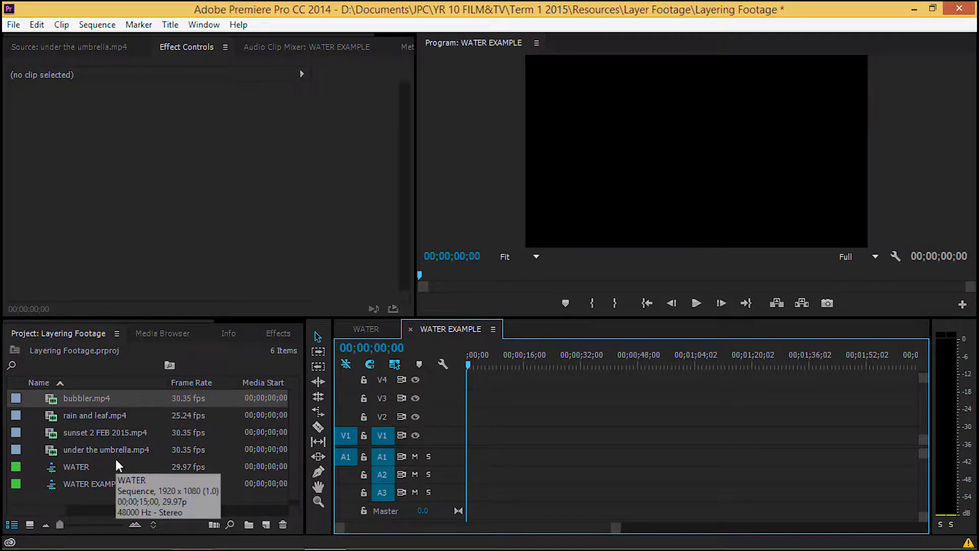
Preview under the umbrella.mp4 and place it at the start of track V1, keeping the existing sequence settings.
mouse_move(96, 446)
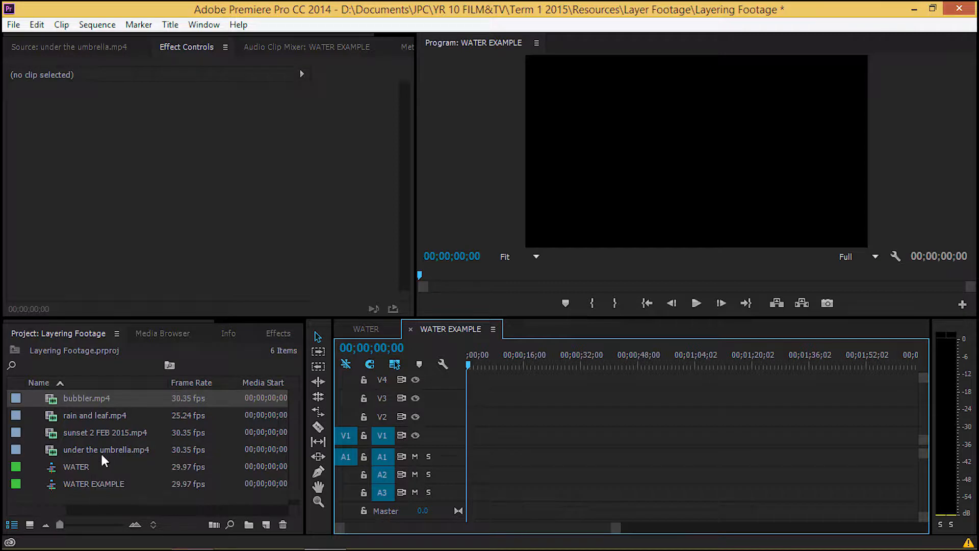
double_click(50, 448)
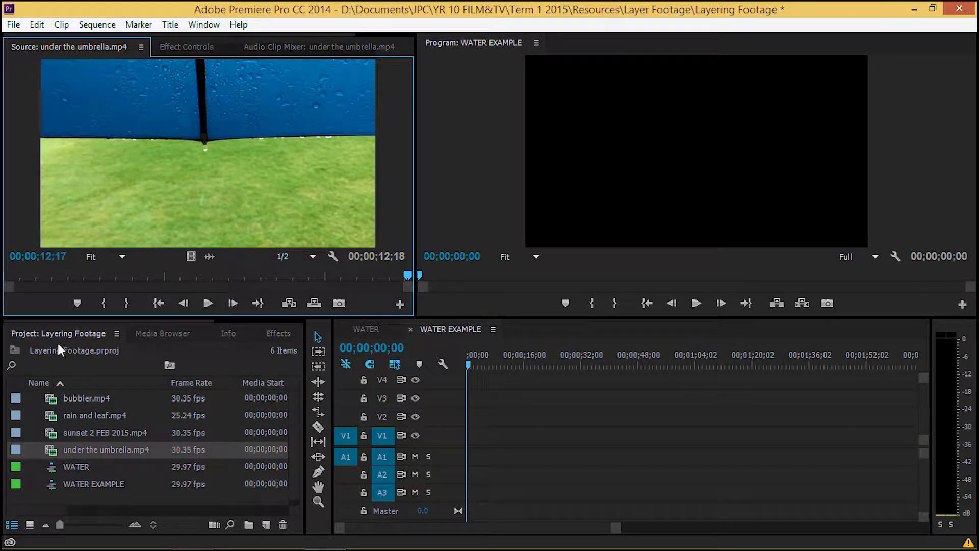
click(208, 303)
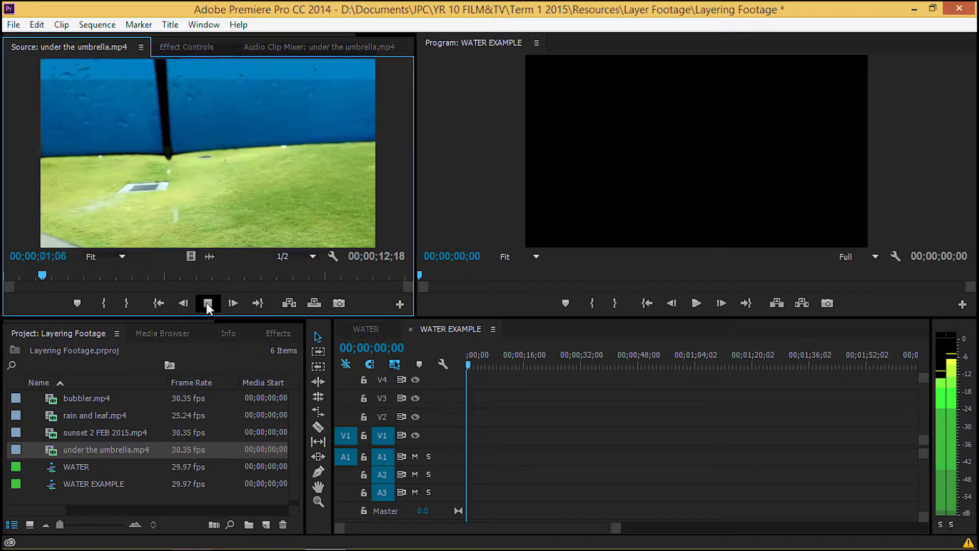
click(207, 303)
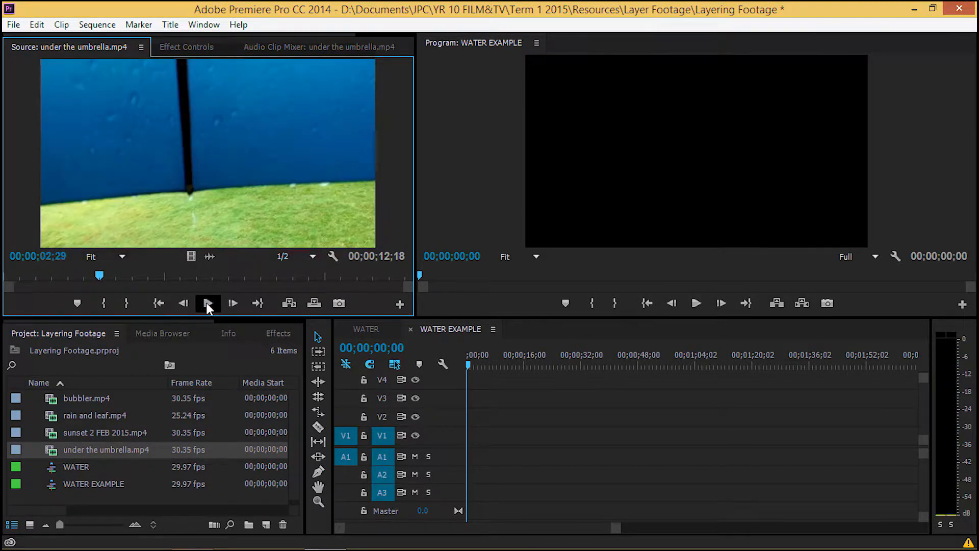
drag(100, 276, 210, 278)
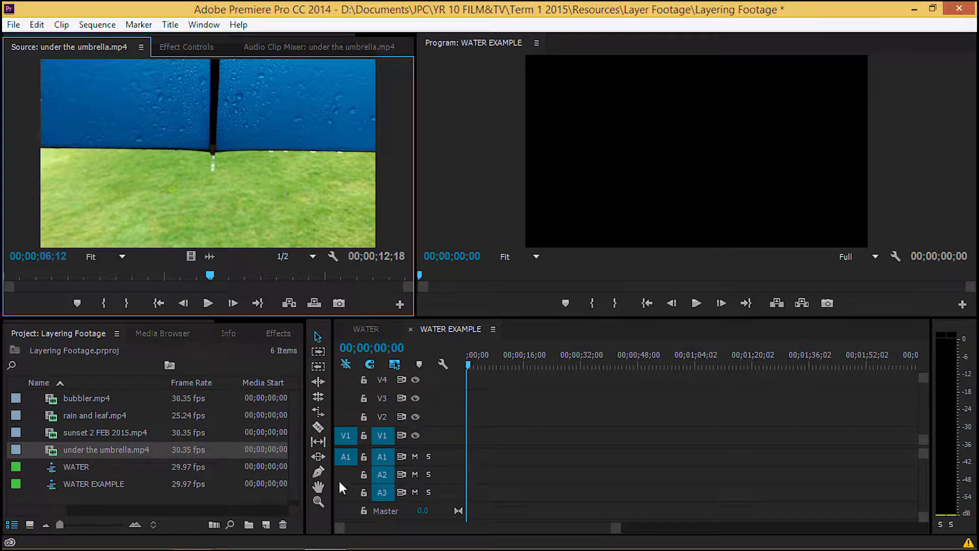
drag(52, 450, 471, 448)
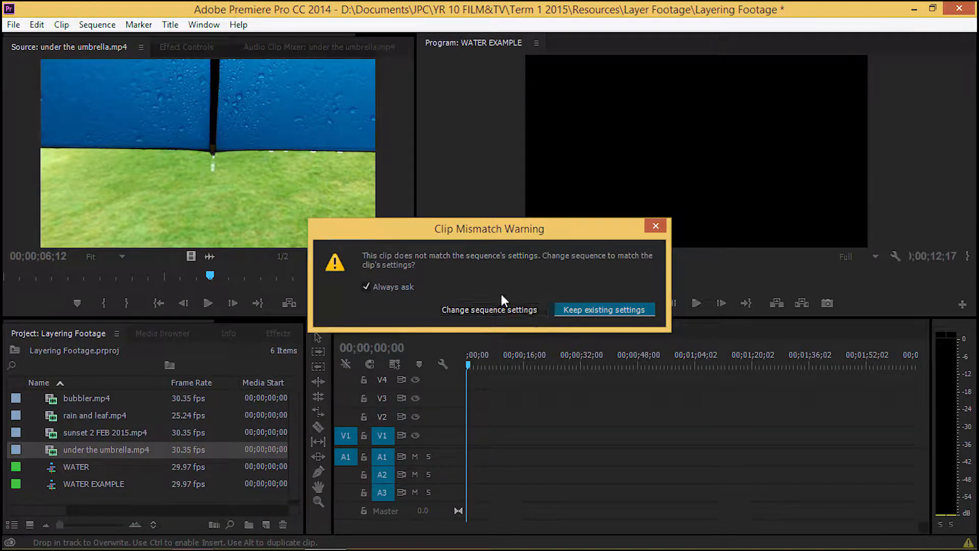
click(600, 311)
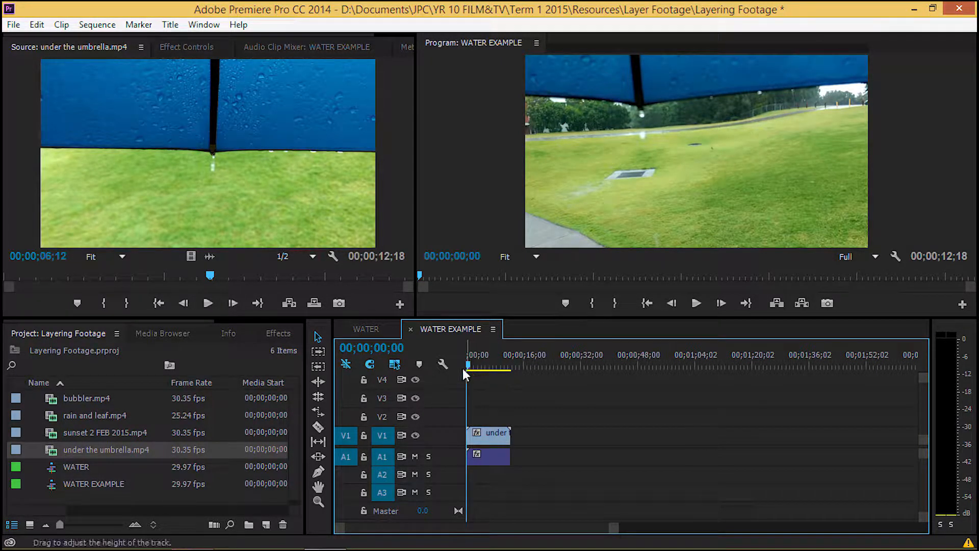
Split the under the umbrella clip on V1 at 00;00;05;16 with the Razor tool.
drag(466, 366, 488, 366)
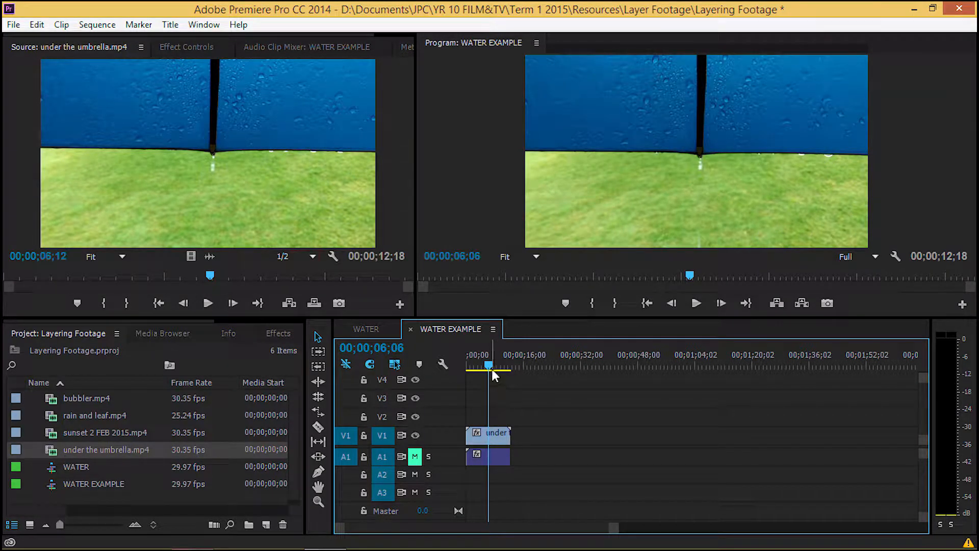
drag(489, 368, 486, 367)
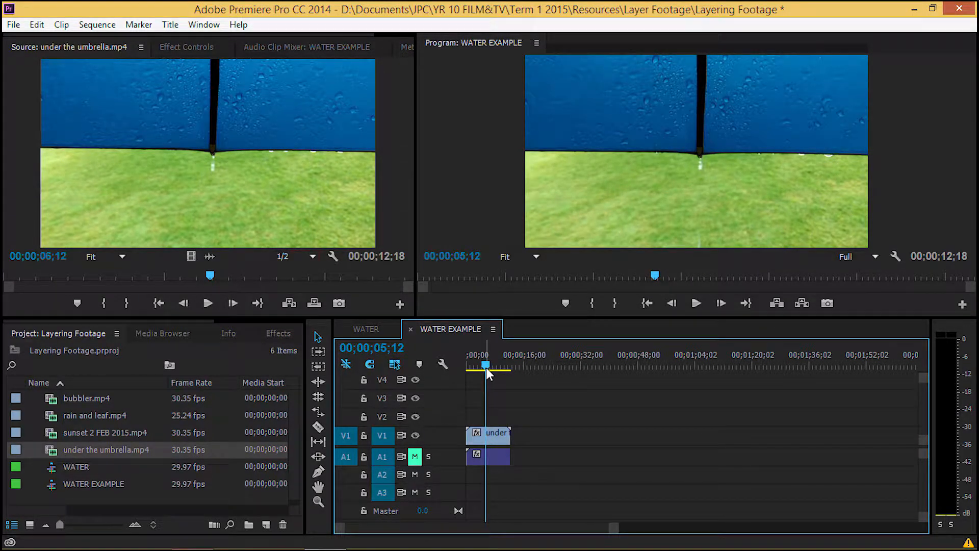
key(Right)
key(Right)
key(Right)
key(Right)
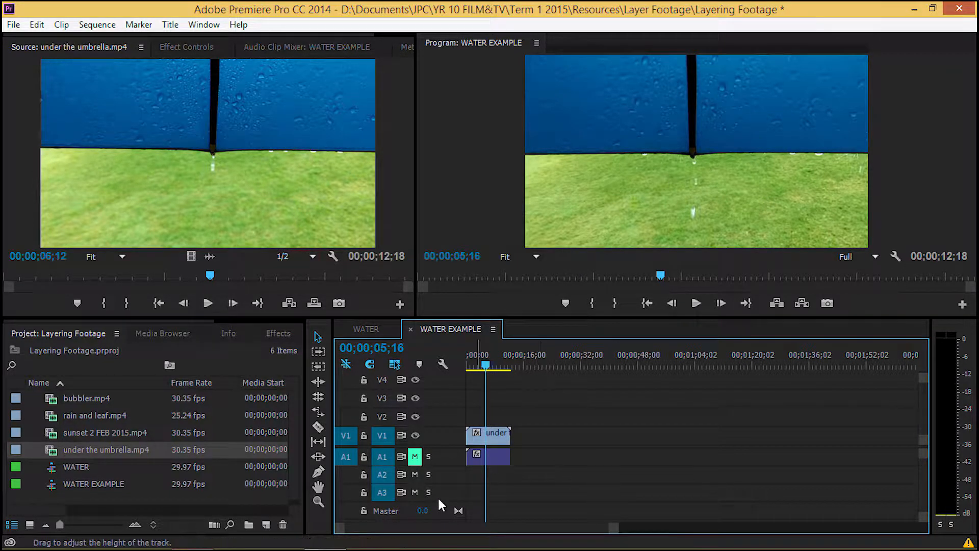
key(c)
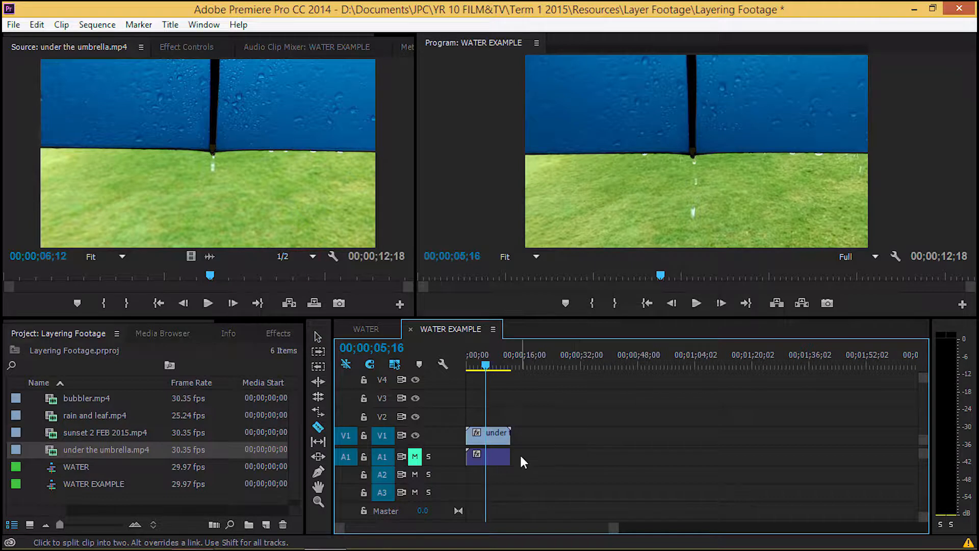
click(485, 434)
click(318, 337)
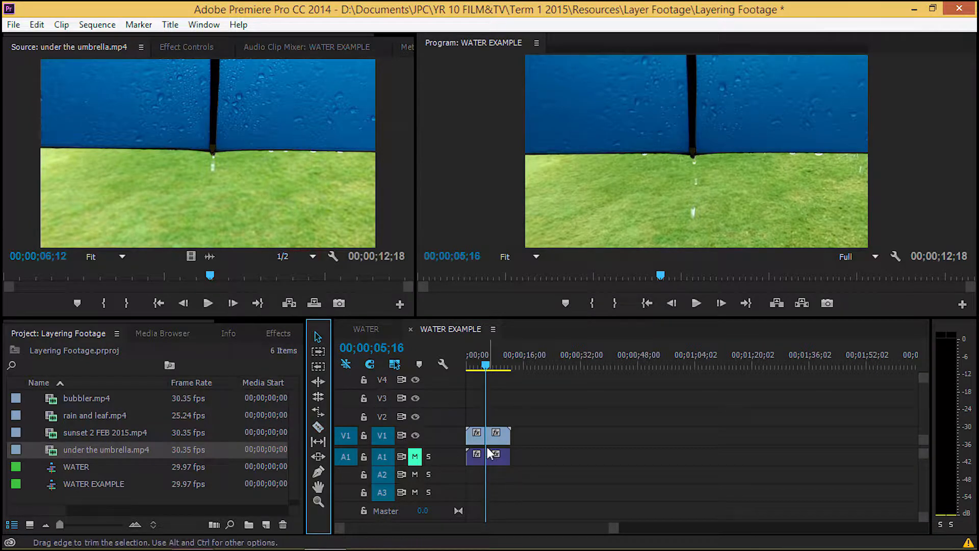
Delete the portion before the cut and close the gap so the remaining clip starts the sequence.
click(478, 438)
key(Delete)
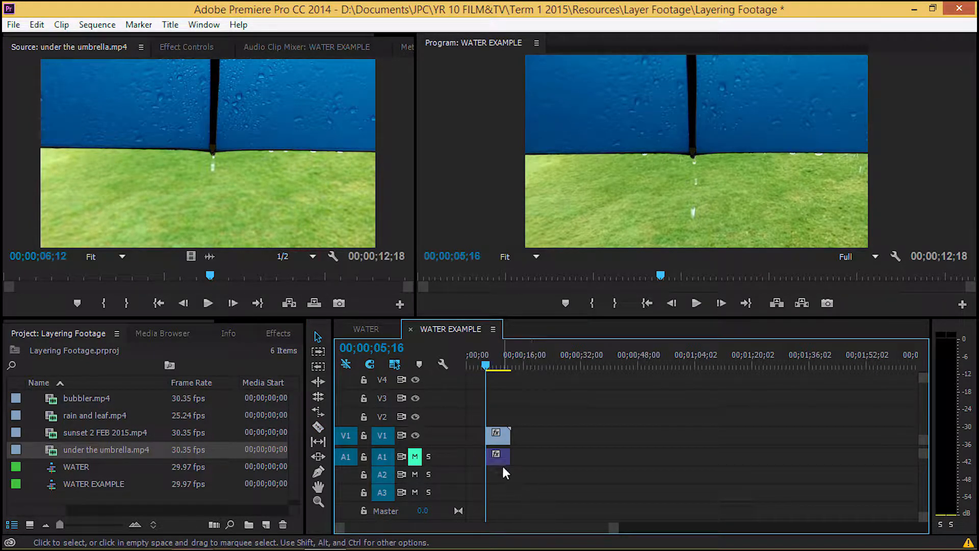
click(477, 439)
key(Delete)
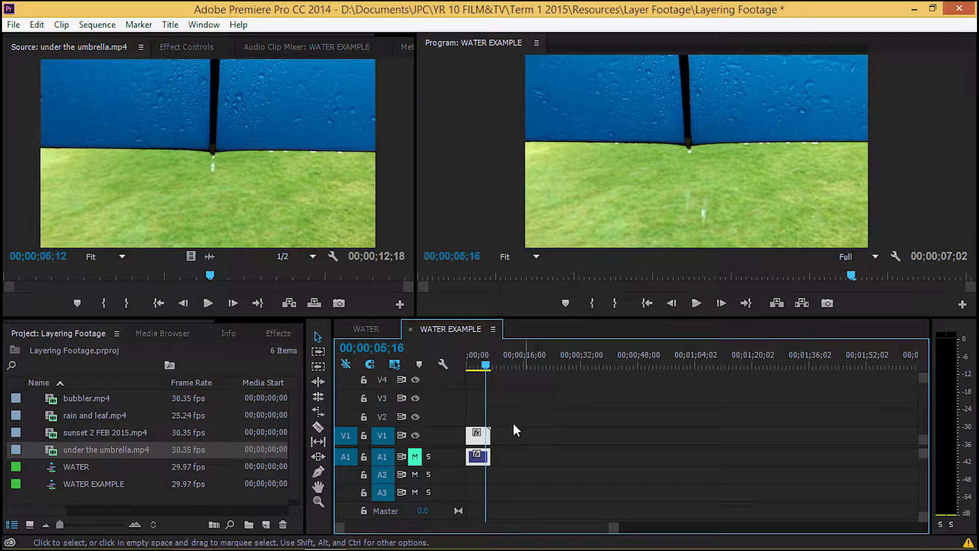
Apply the Posterize Time video effect from the Time category to the trimmed clip on V1.
drag(484, 369, 482, 369)
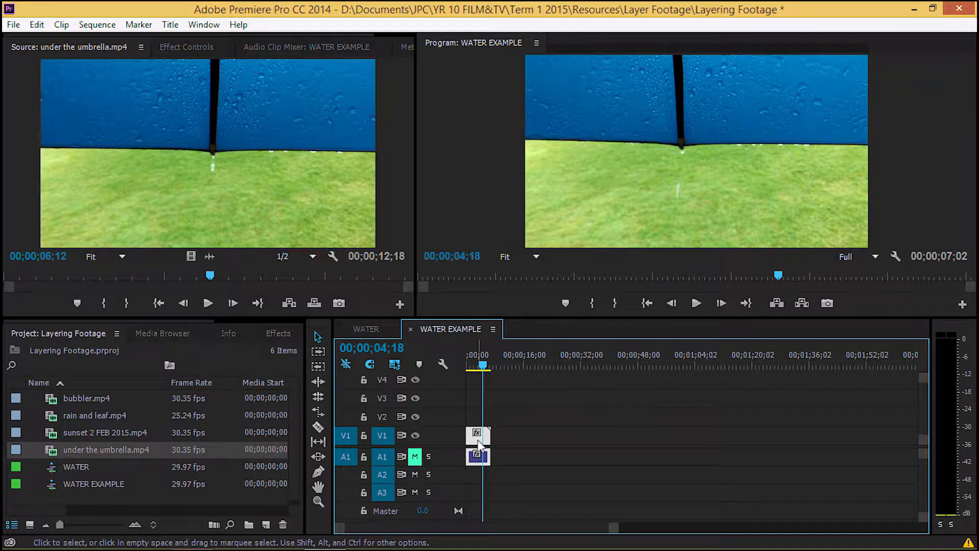
click(279, 334)
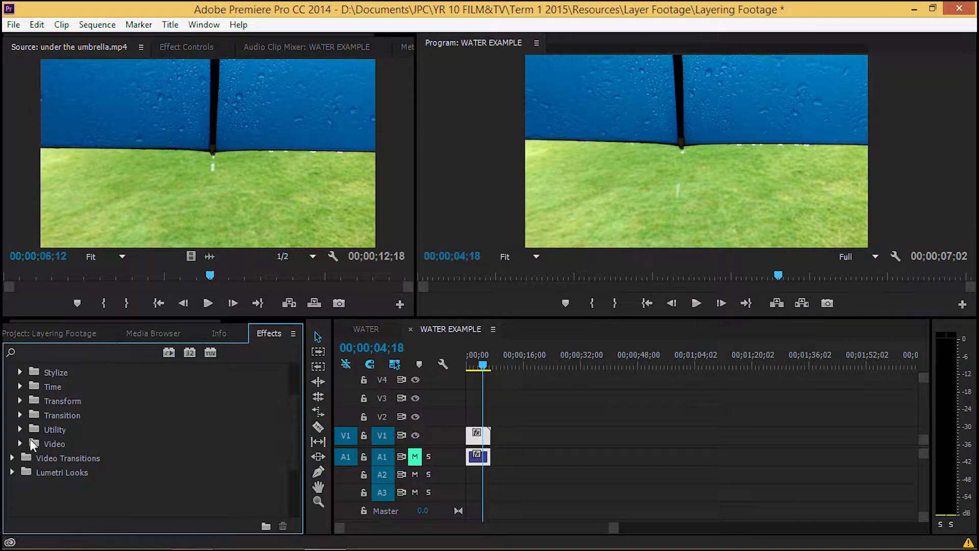
scroll(104, 430, up, 5)
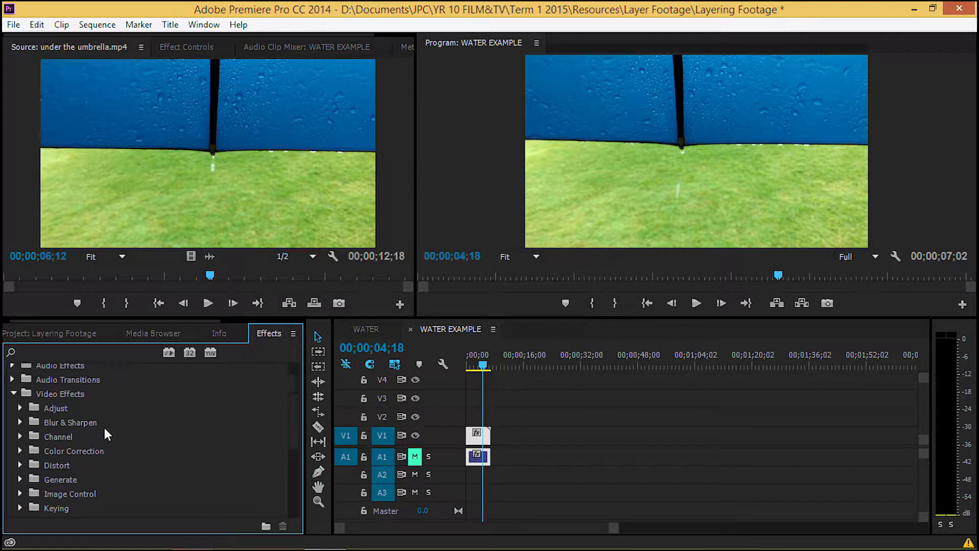
click(13, 394)
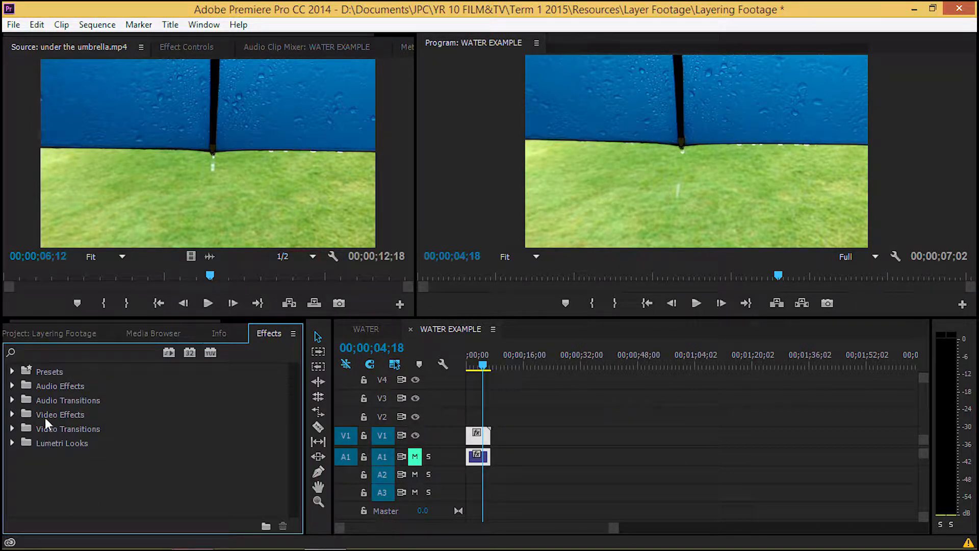
click(12, 414)
scroll(102, 459, down, 1)
scroll(134, 440, down, 2)
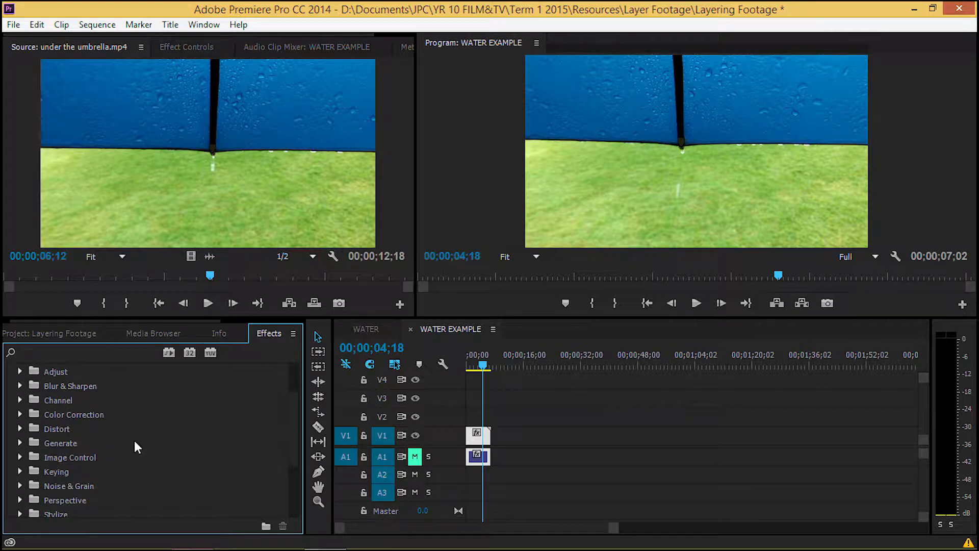
click(20, 499)
scroll(102, 464, down, 2)
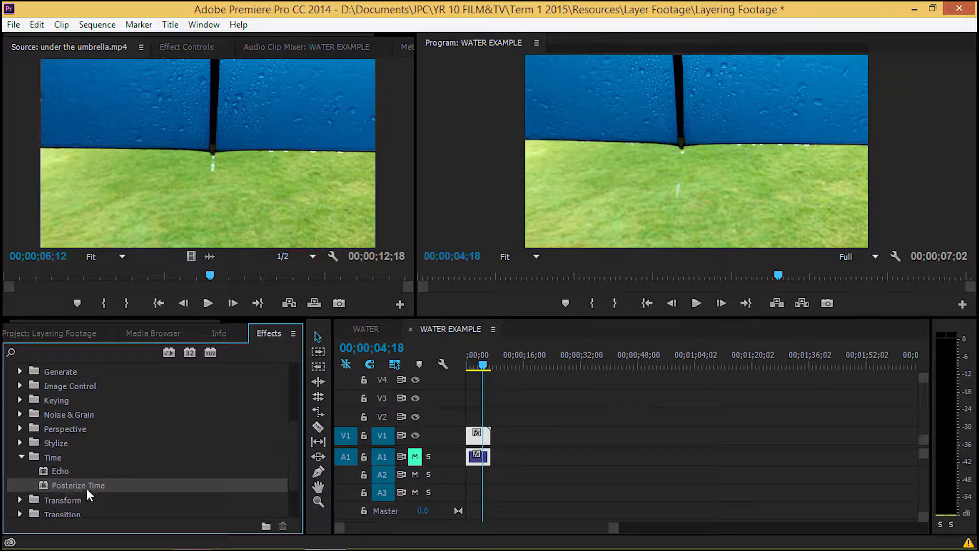
double_click(44, 485)
Set the Posterize Time frame rate to 99 and expand its slider.
click(186, 46)
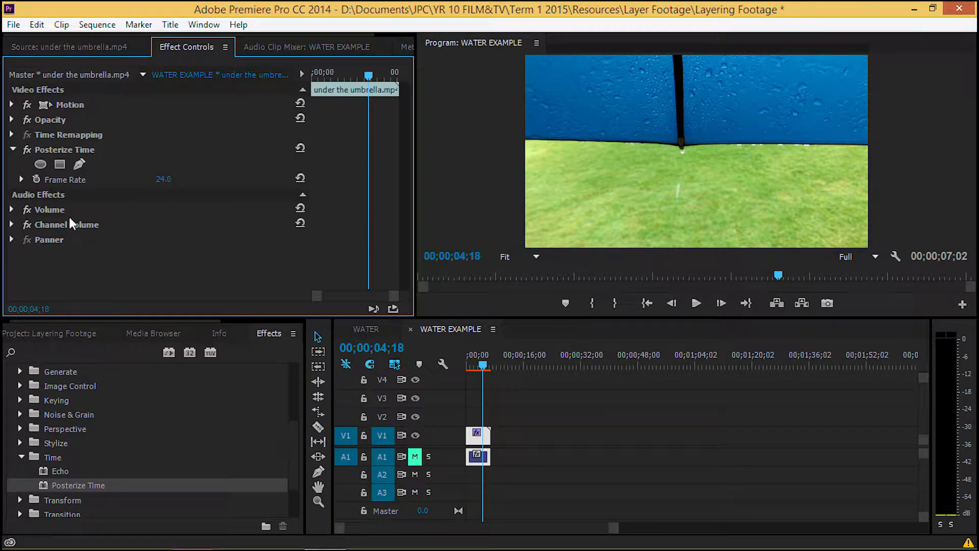
click(13, 150)
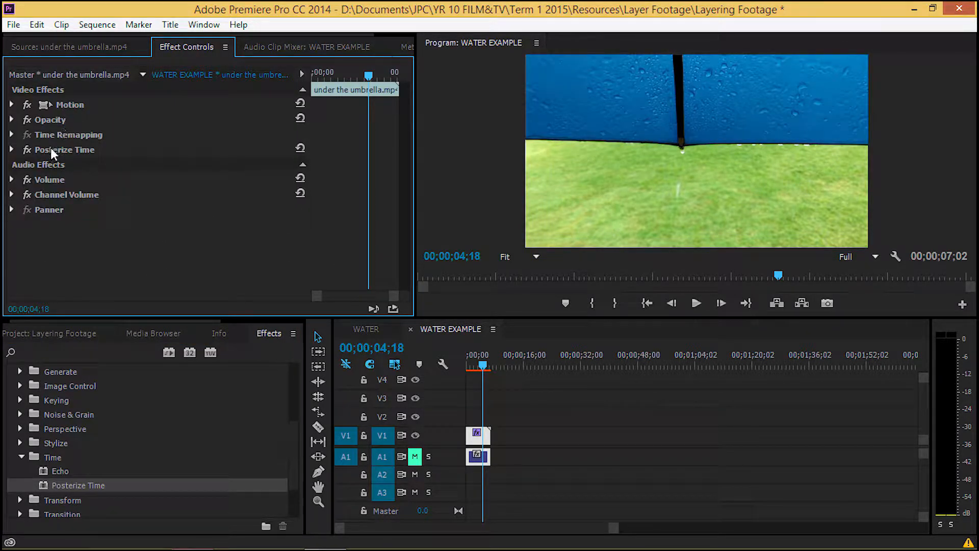
click(8, 151)
click(12, 150)
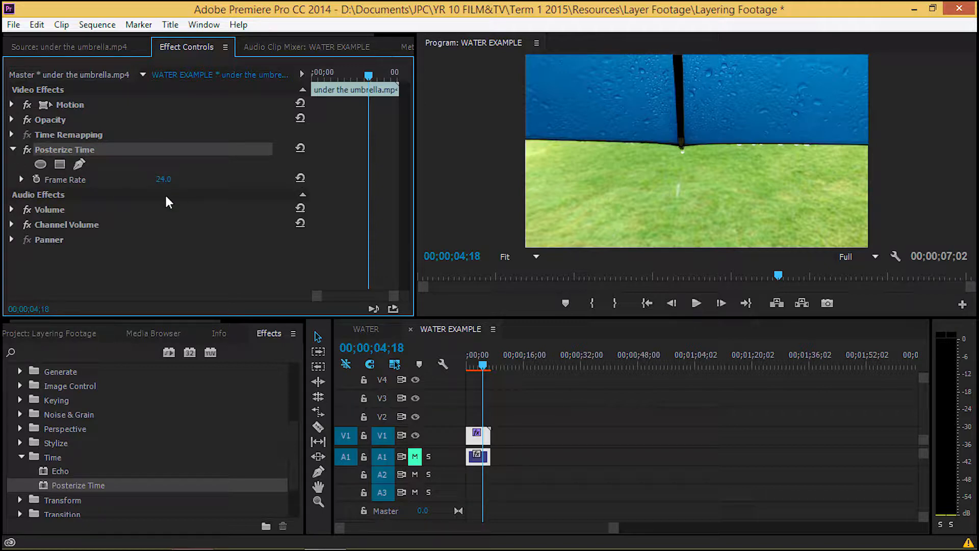
drag(163, 180, 692, 185)
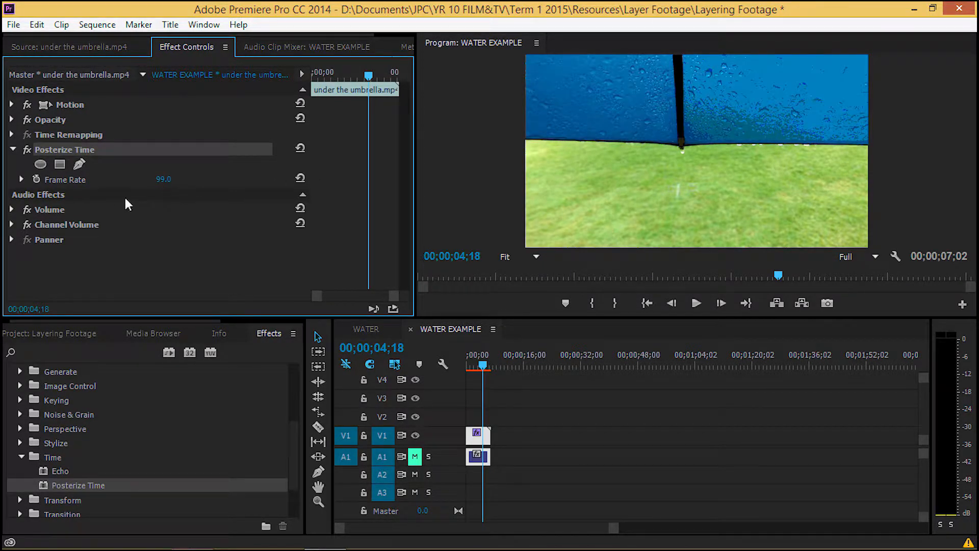
click(21, 179)
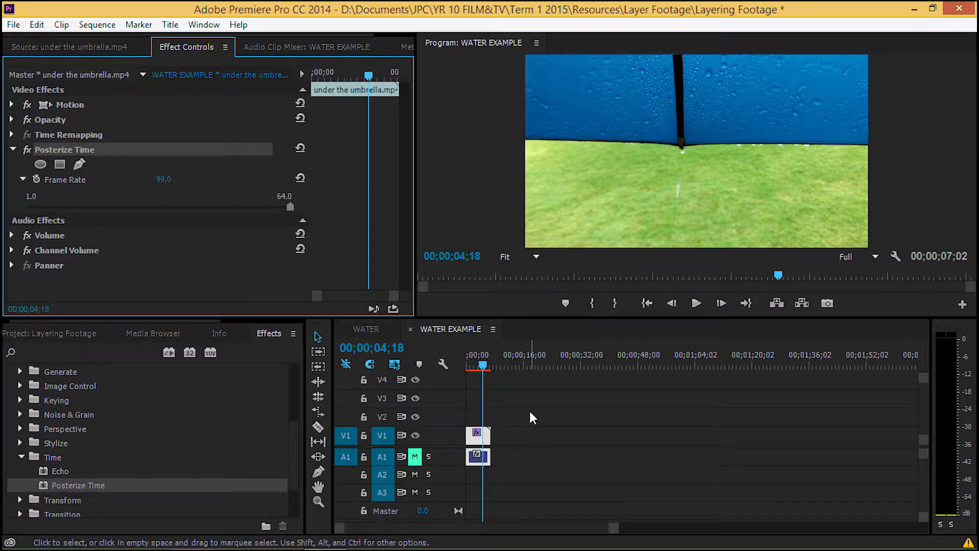
Render the sequence preview and scrub through the posterized clip from start to end.
key(Return)
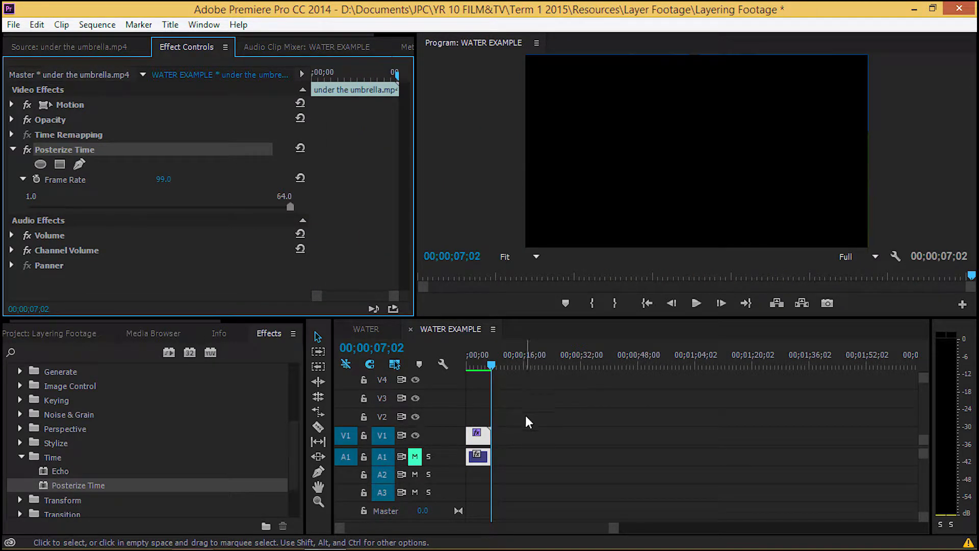
drag(491, 365, 433, 381)
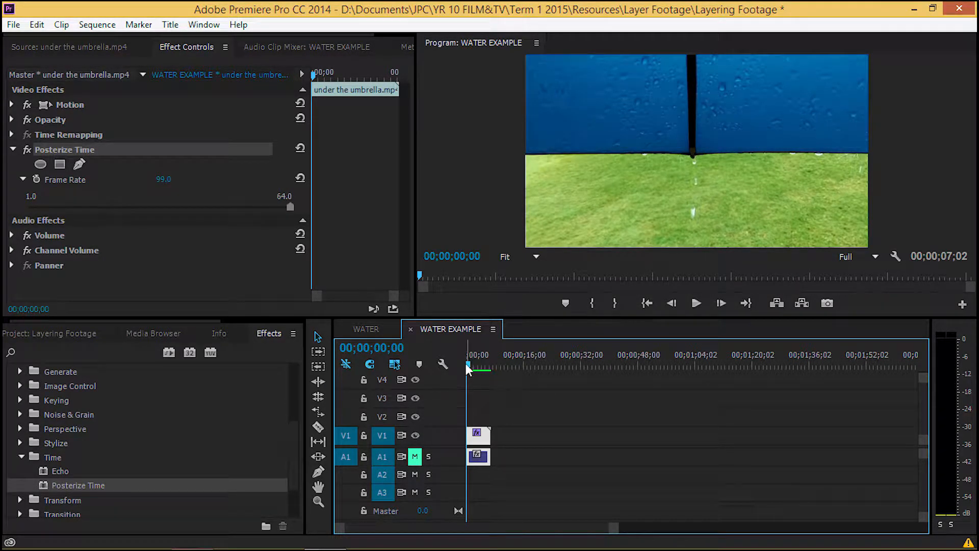
drag(467, 365, 494, 364)
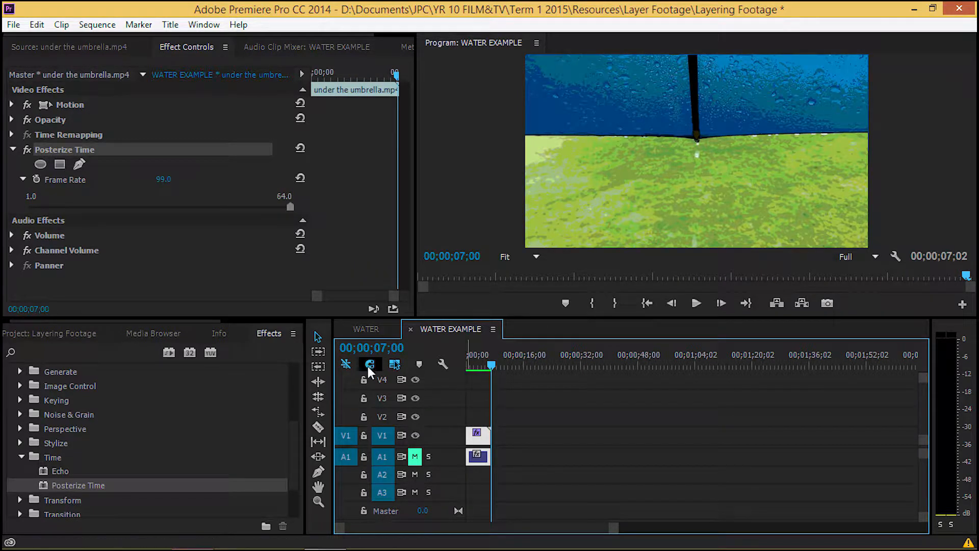
Set the clip's duration to 15 seconds (1500) in its Speed/Duration settings.
right_click(480, 453)
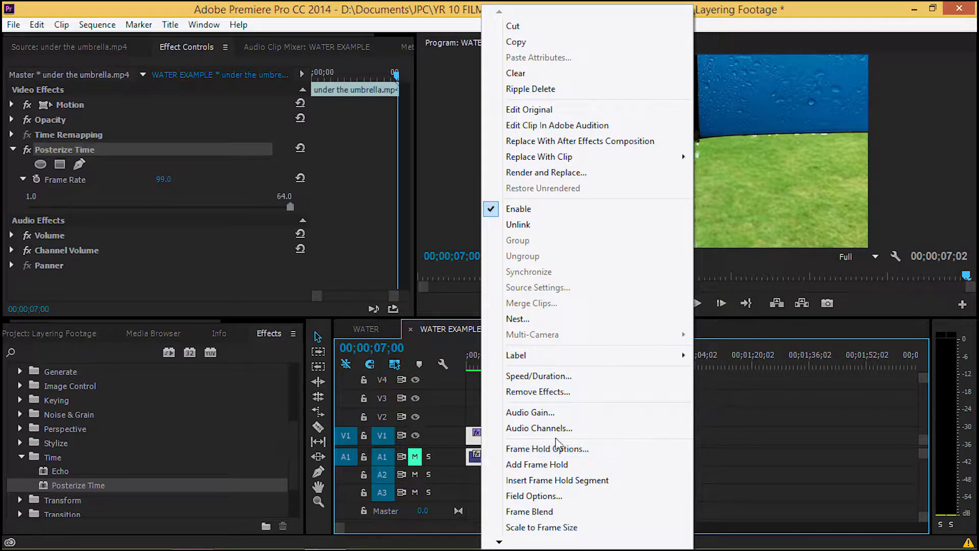
click(538, 376)
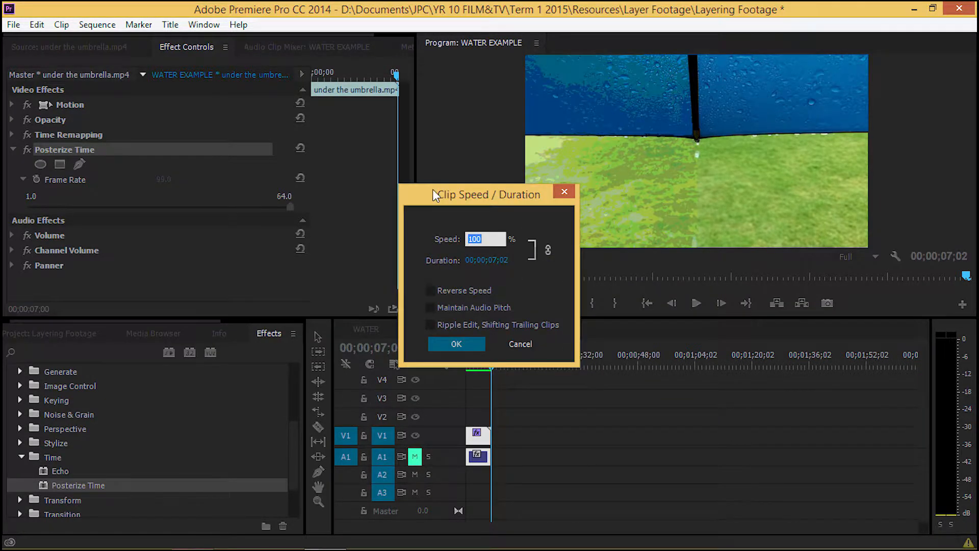
click(492, 261)
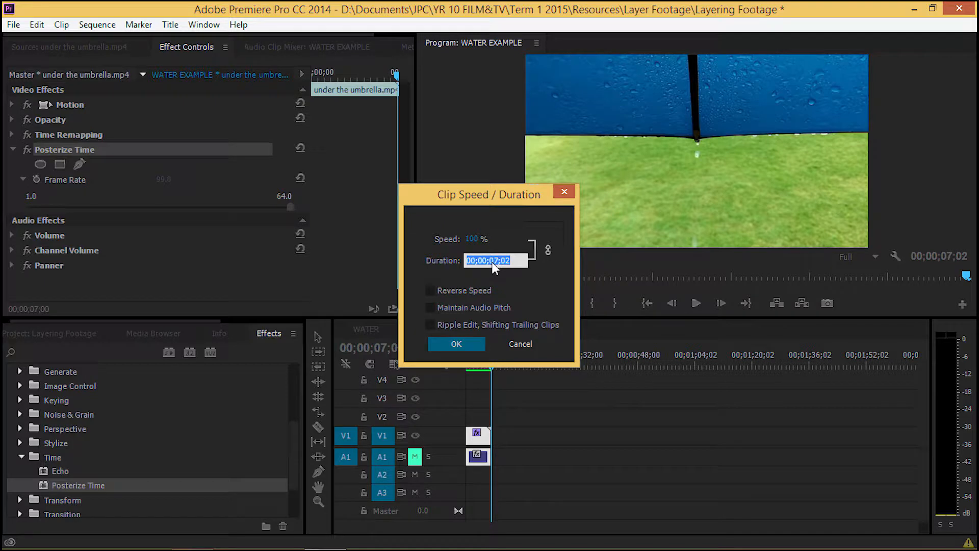
text(1500)
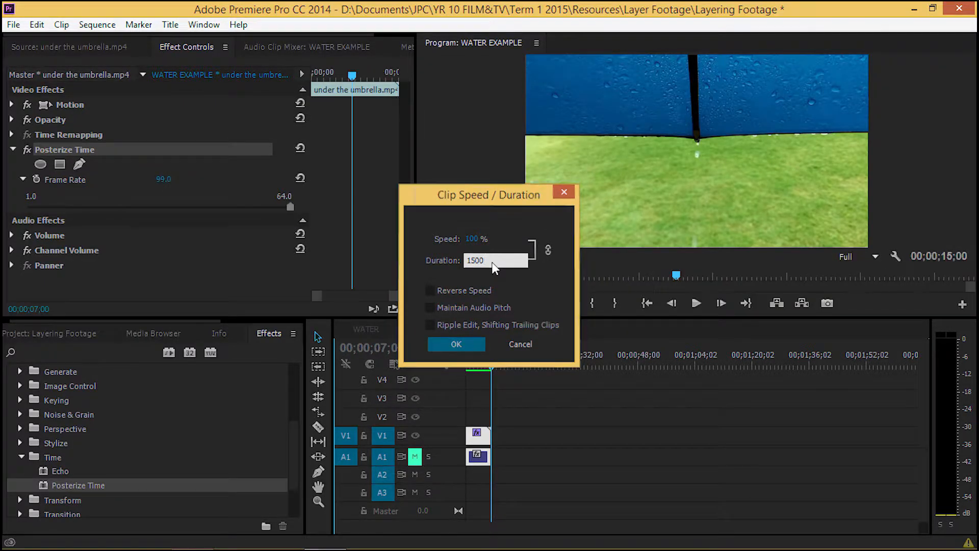
Apply the new duration to the under the umbrella clip and render the sequence preview.
key(Return)
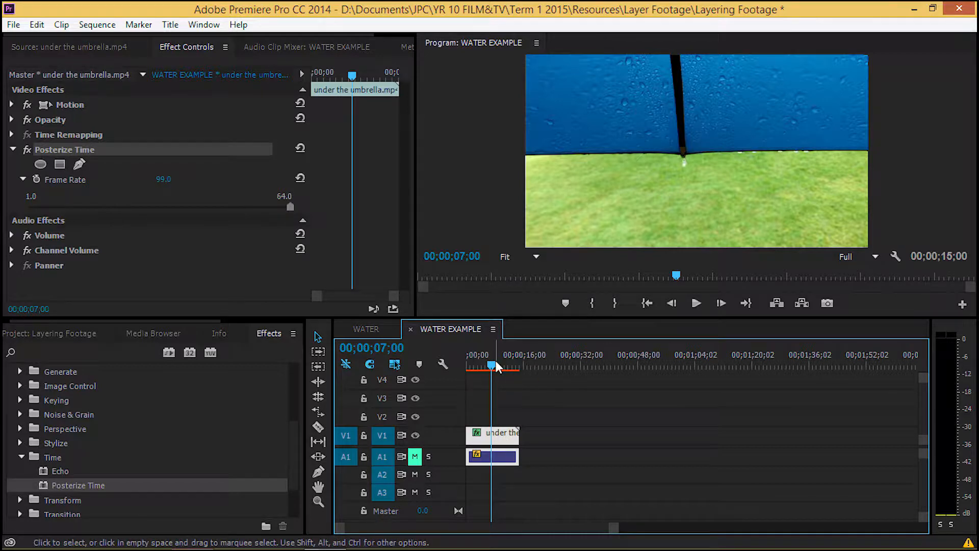
drag(490, 368, 447, 370)
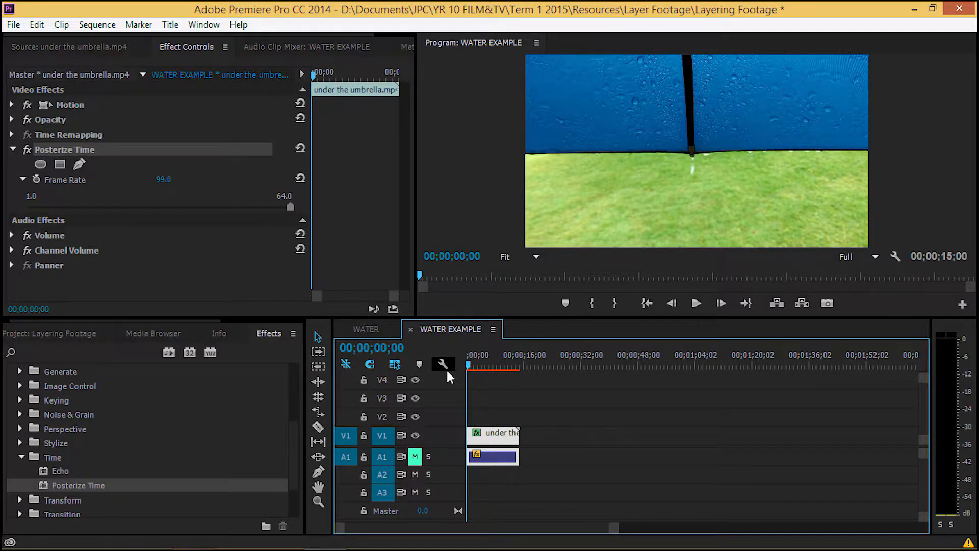
key(Return)
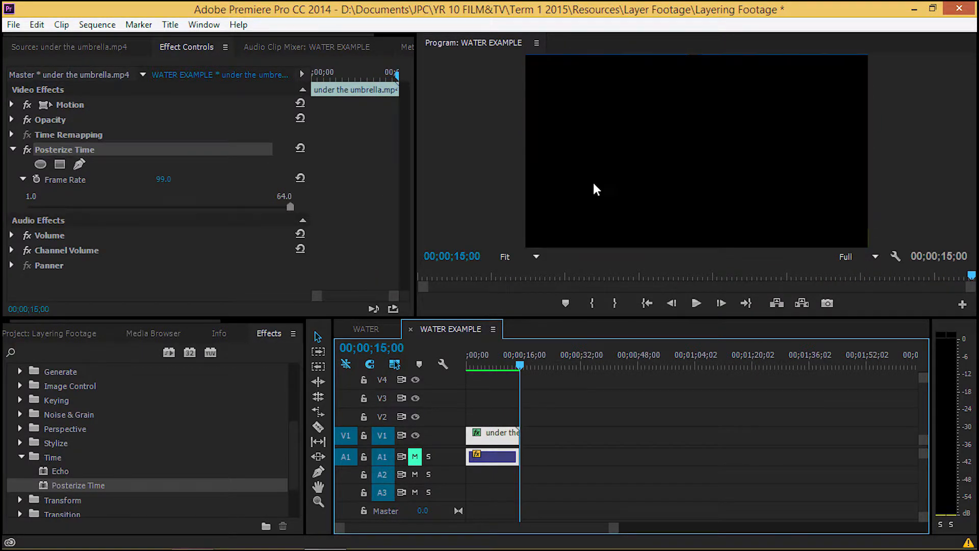
Unmute audio track A1, play part of the slowed clip with sound, and return to the sequence start.
click(415, 456)
drag(518, 372, 497, 364)
key(space)
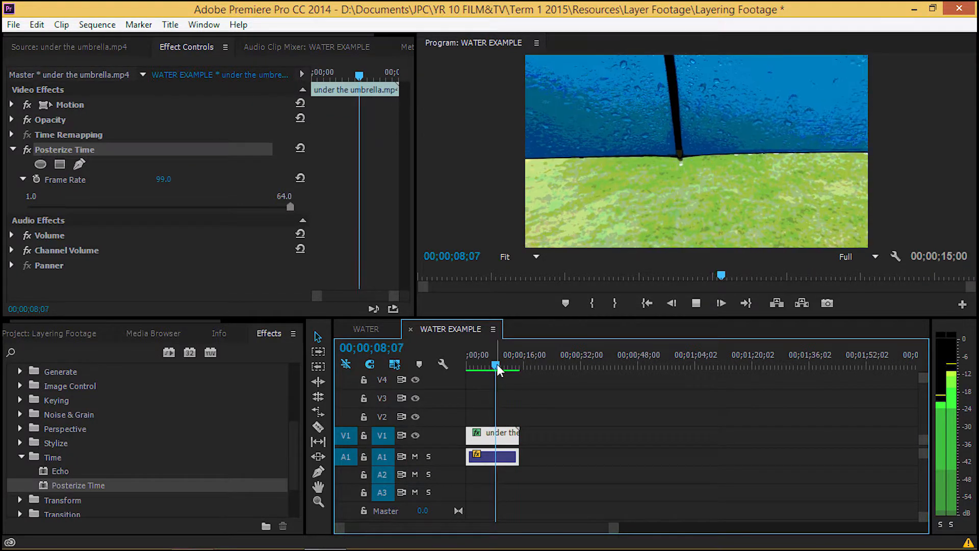
key(space)
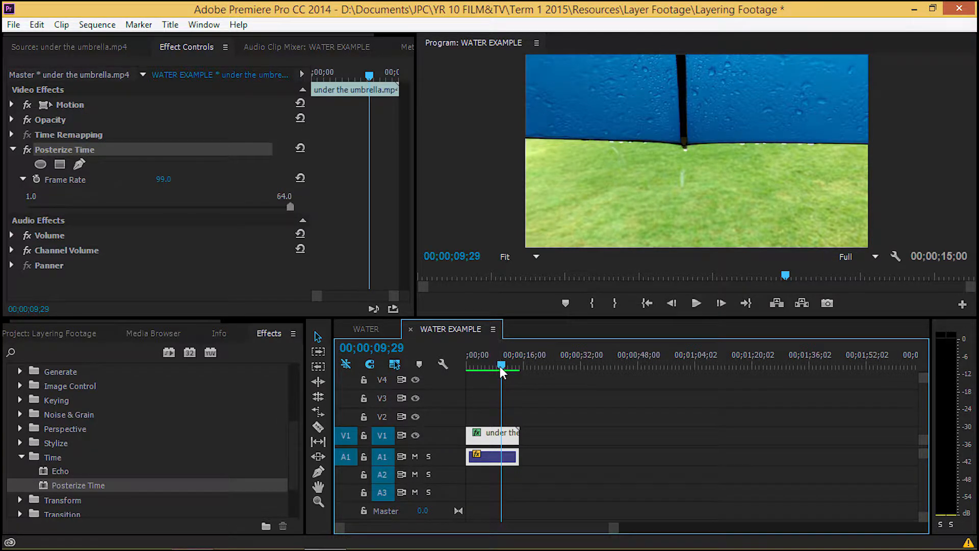
drag(500, 366, 445, 372)
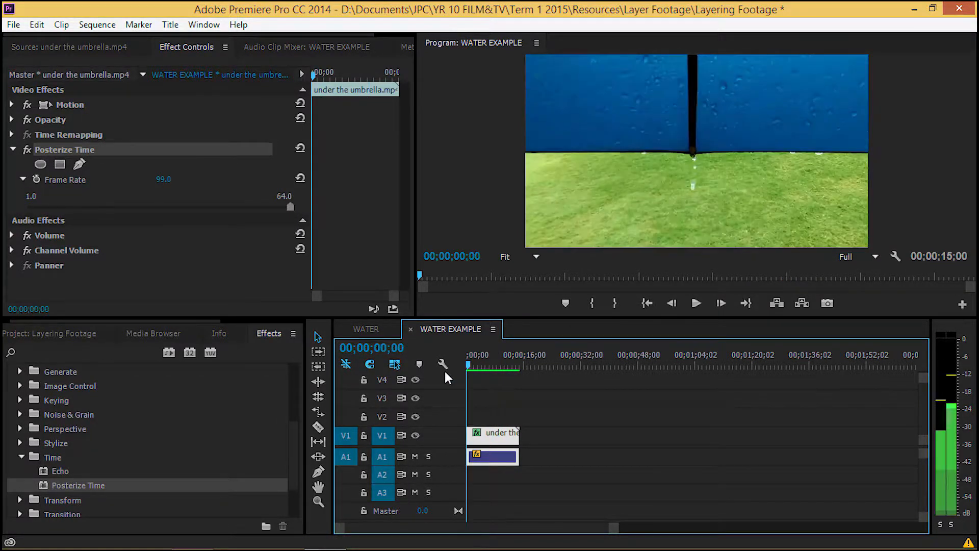
Add rain and leaf.mp4 from the project to track V2 at the start of the sequence.
click(21, 456)
click(40, 335)
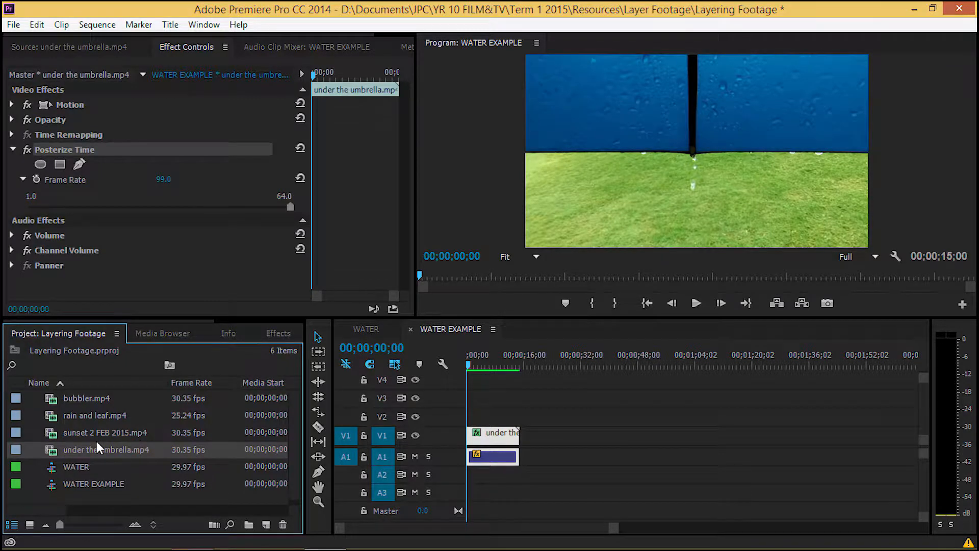
drag(35, 415, 479, 418)
Cut the rain and leaf clip with the Razor tool at about 00;00;02;26 and at 00;00;10;00.
drag(474, 366, 503, 365)
key(Right)
key(Right)
key(c)
click(476, 418)
click(502, 416)
Delete the first and last pieces of the rain and leaf clip, keeping only the middle section.
key(v)
click(471, 418)
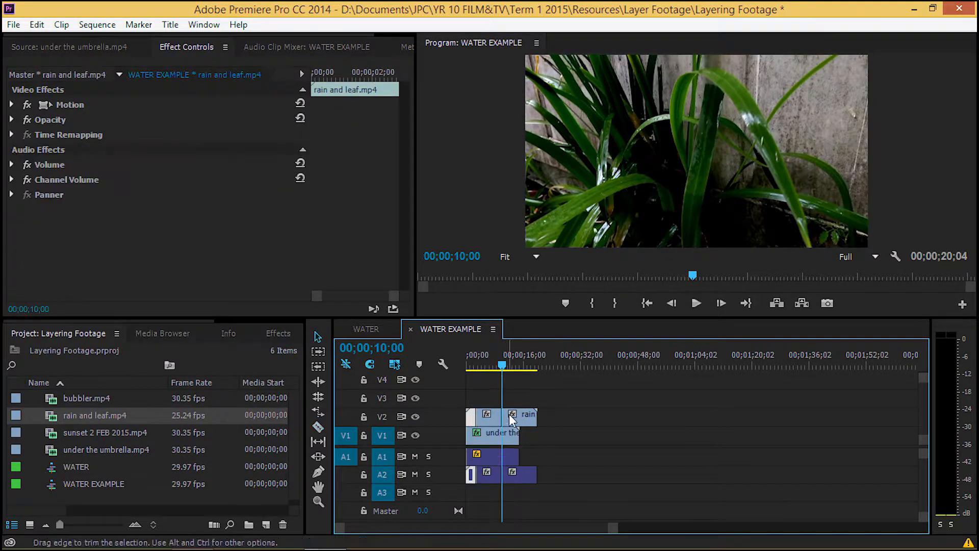
shift+click(511, 418)
key(Delete)
Unlink the rain and leaf clip's audio from its video and delete the audio on A2.
right_click(483, 417)
right_click(483, 416)
right_click(497, 418)
click(489, 473)
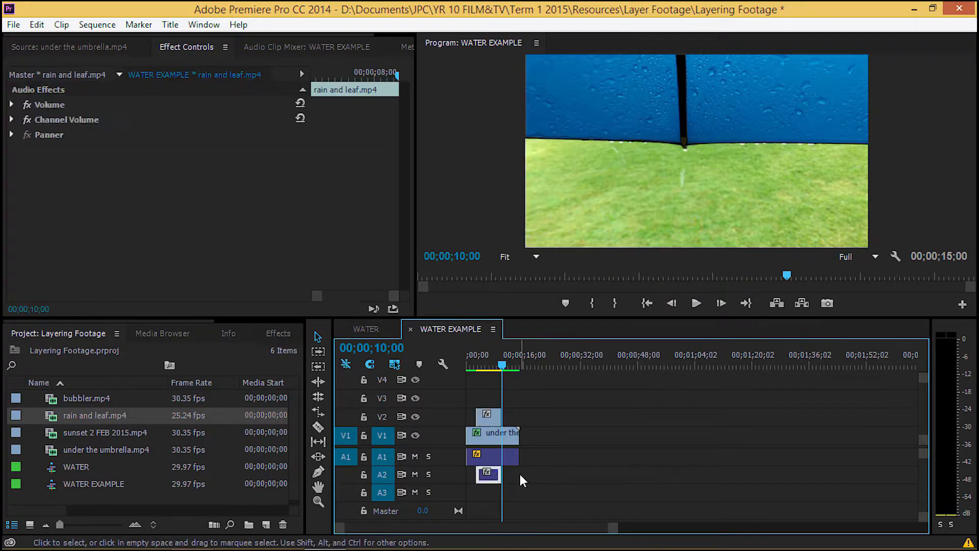
key(Delete)
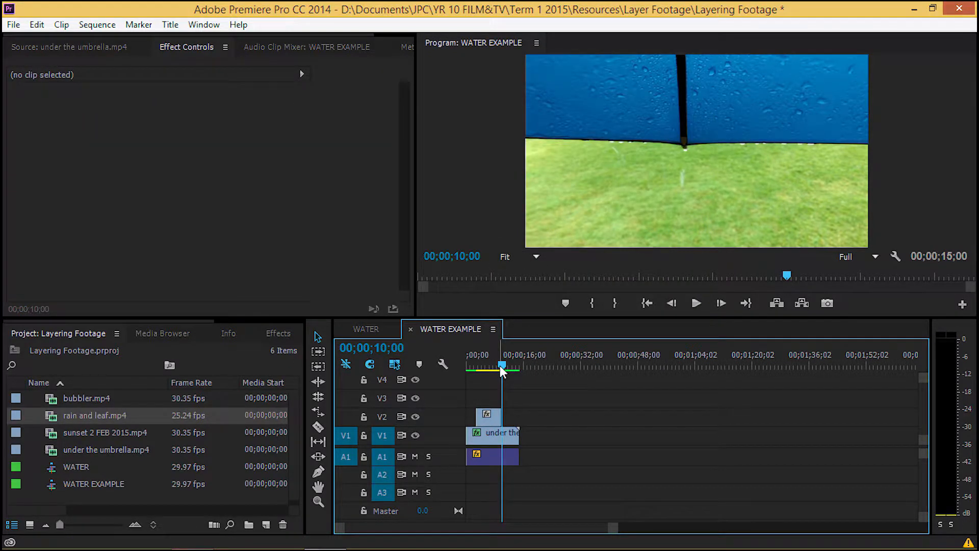
Mute audio track A1 and scrub through the rain and leaf clip on V2.
drag(501, 366, 473, 375)
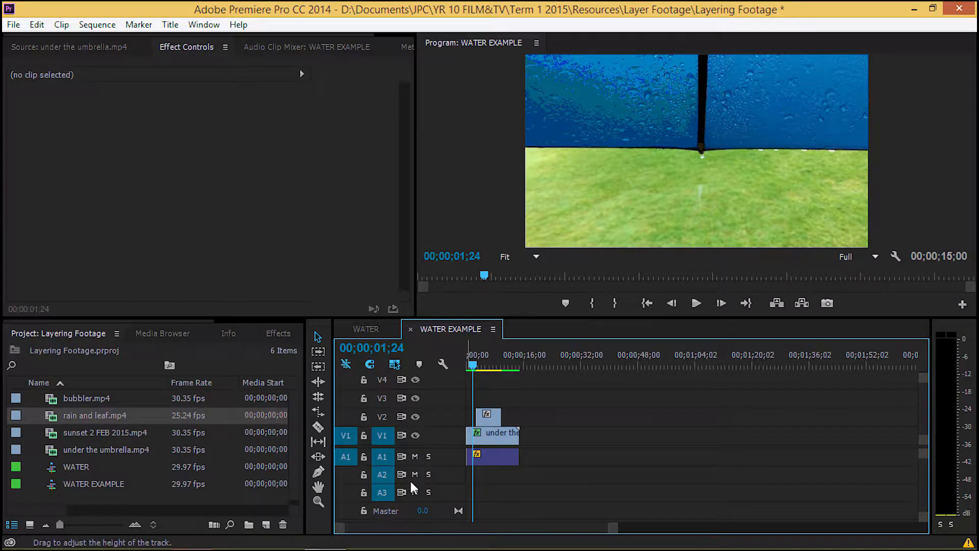
click(415, 456)
drag(476, 363, 495, 365)
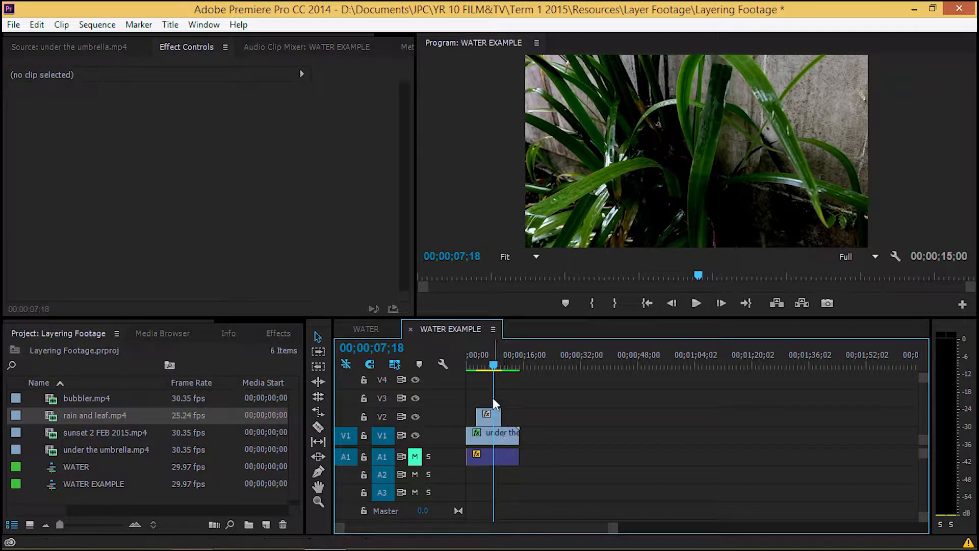
drag(491, 364, 486, 365)
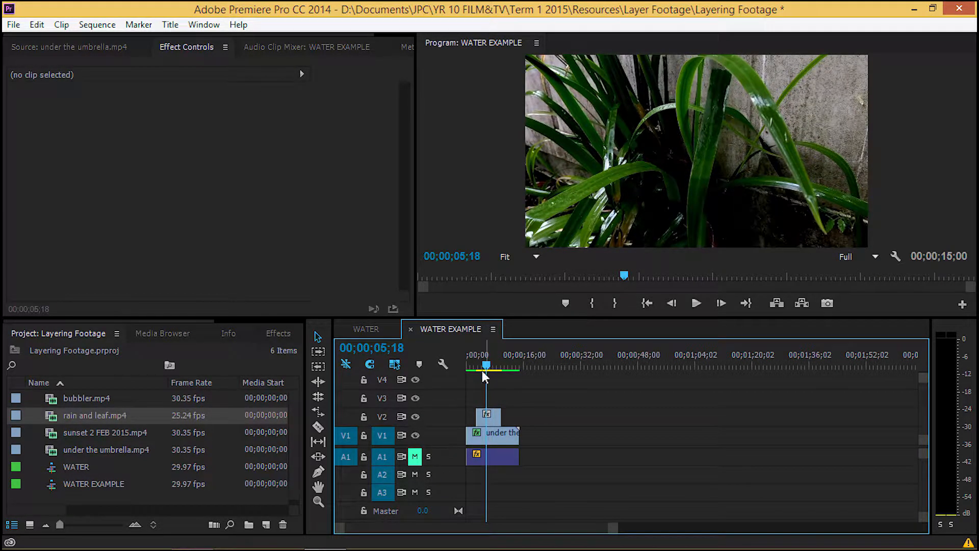
Set the Opacity blend mode of the rain and leaf clip on V2 to Linear Light.
click(494, 417)
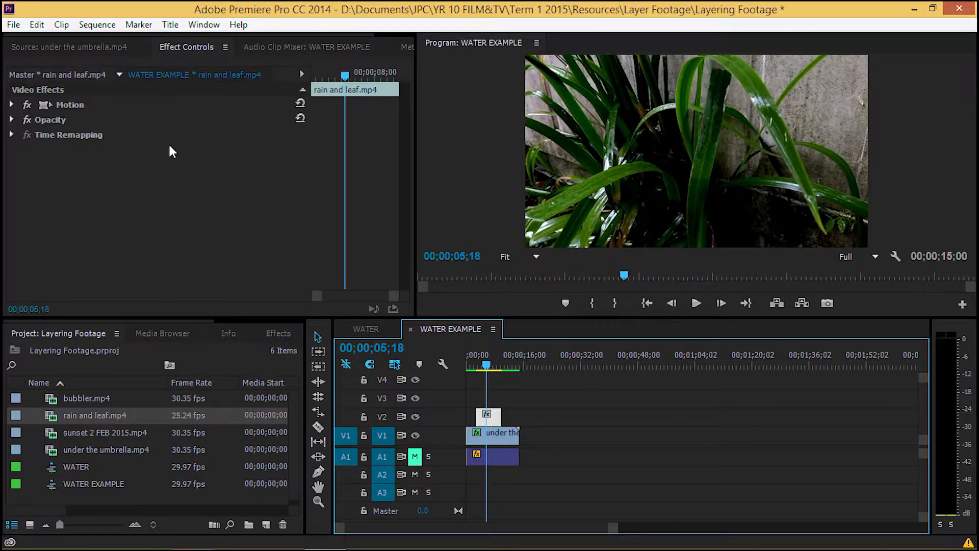
click(11, 120)
click(248, 164)
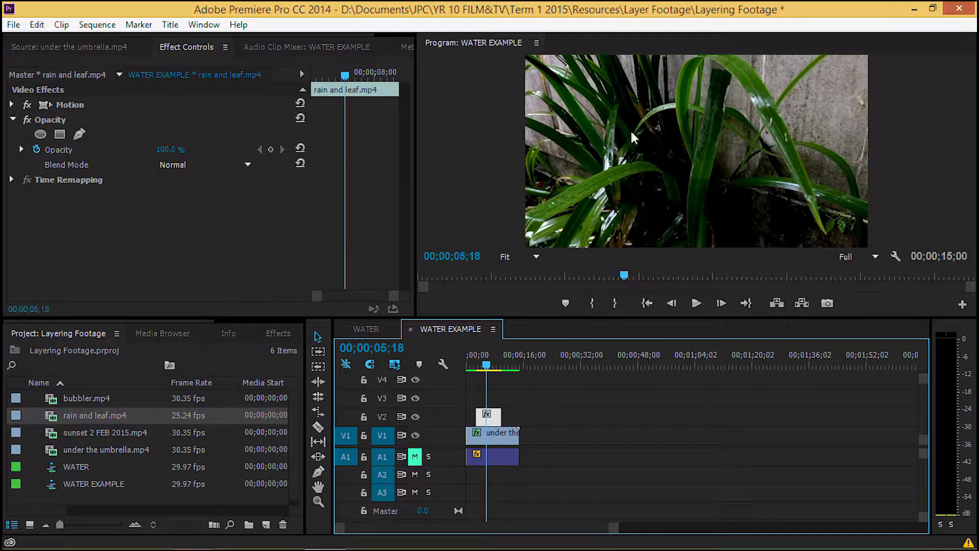
click(247, 166)
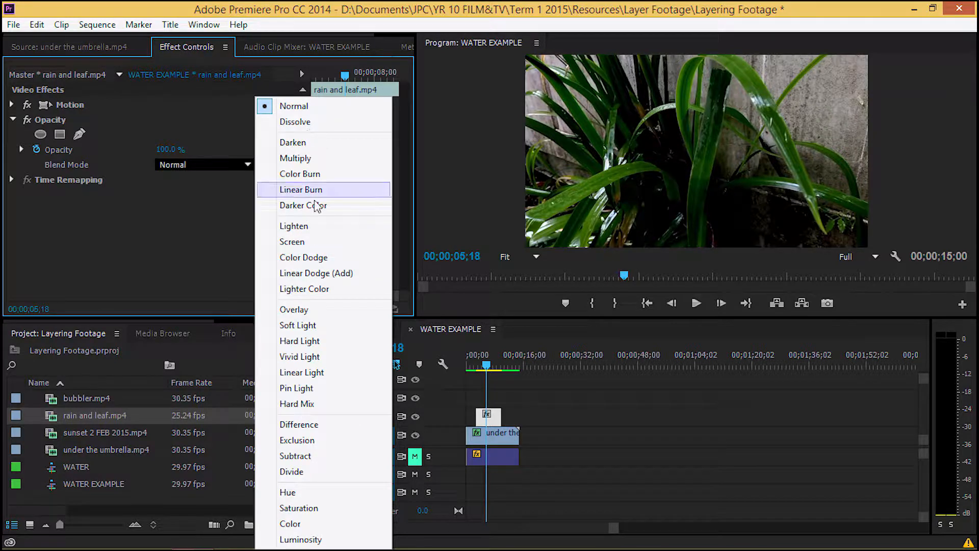
click(332, 374)
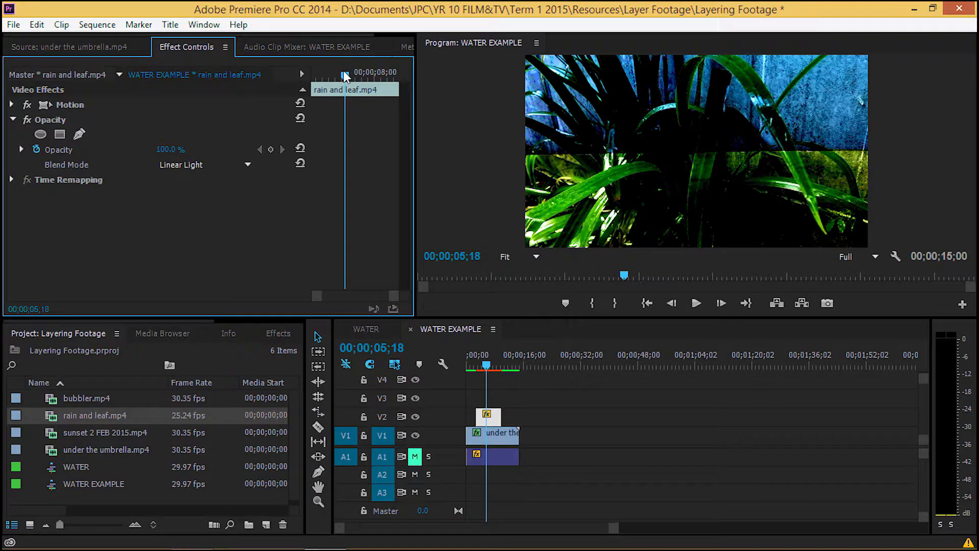
Add opacity keyframes to the rain and leaf clip at its start, at 00;00;04;29 and at 00;00;09;28.
drag(344, 73, 313, 74)
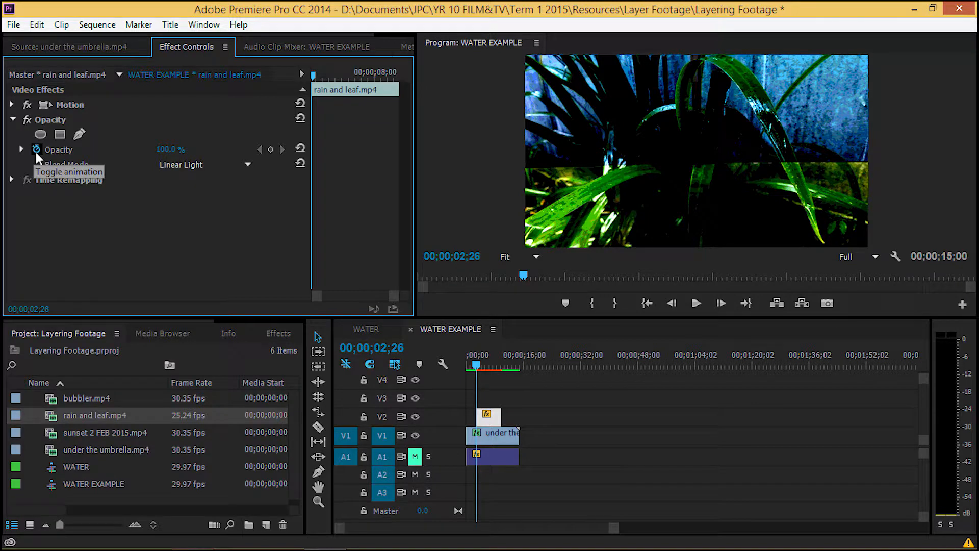
click(36, 152)
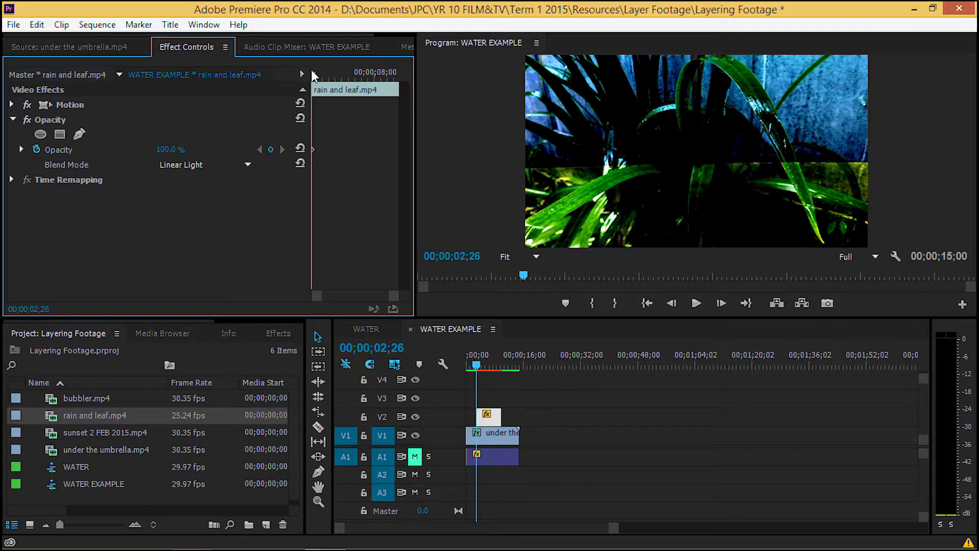
drag(313, 75, 337, 76)
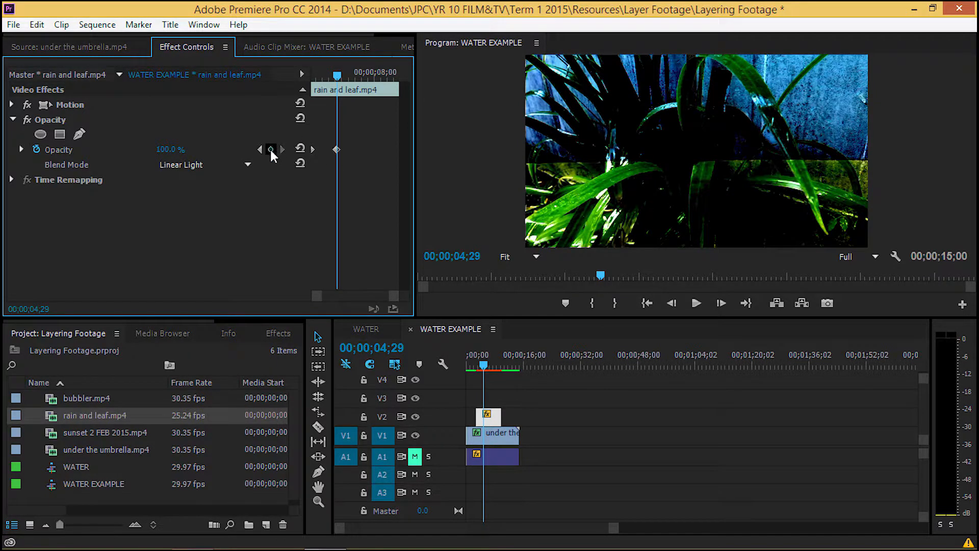
drag(341, 80, 411, 92)
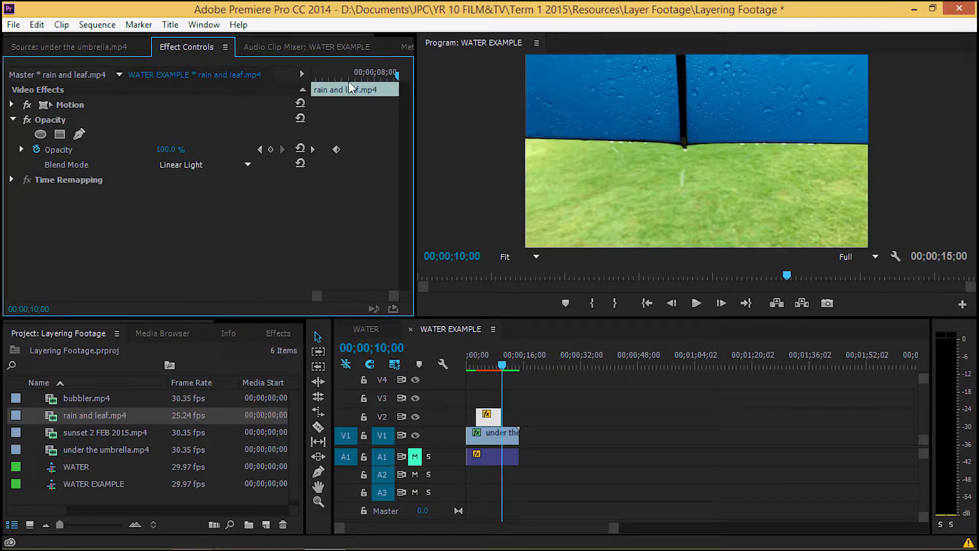
drag(396, 72, 393, 76)
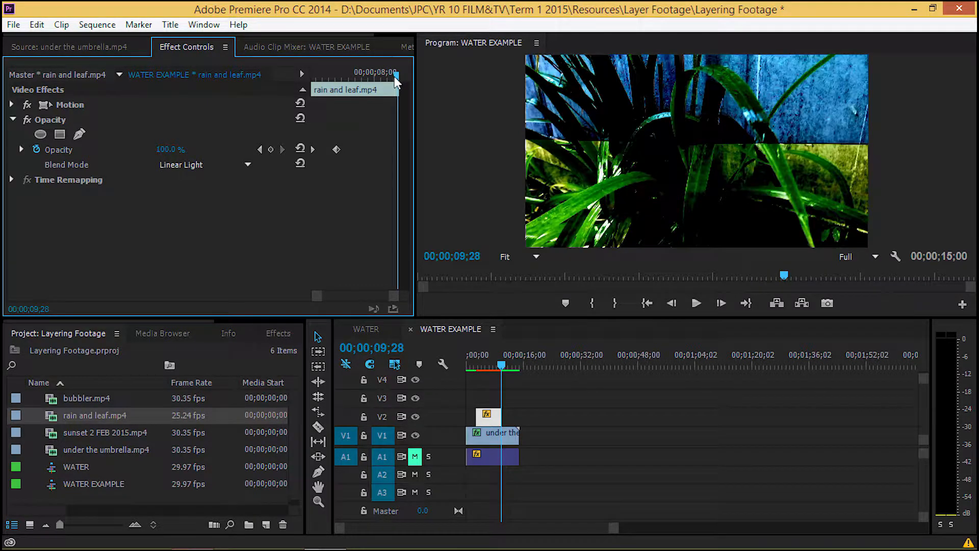
click(271, 150)
Set the rain and leaf clip's opacity to 0% at its first keyframe and at its end, 00;00;10;00.
drag(397, 71, 312, 75)
drag(380, 81, 295, 85)
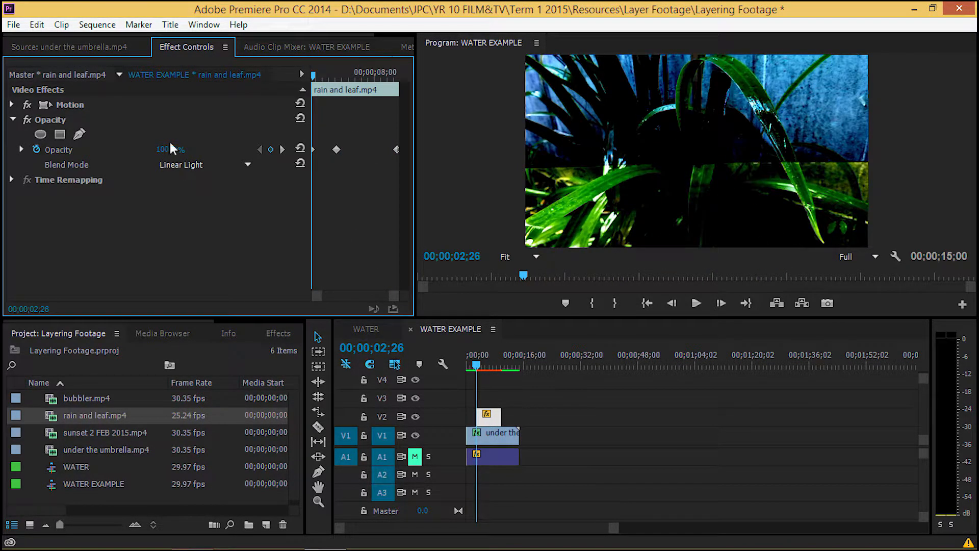
text(0)
key(Return)
drag(312, 81, 404, 96)
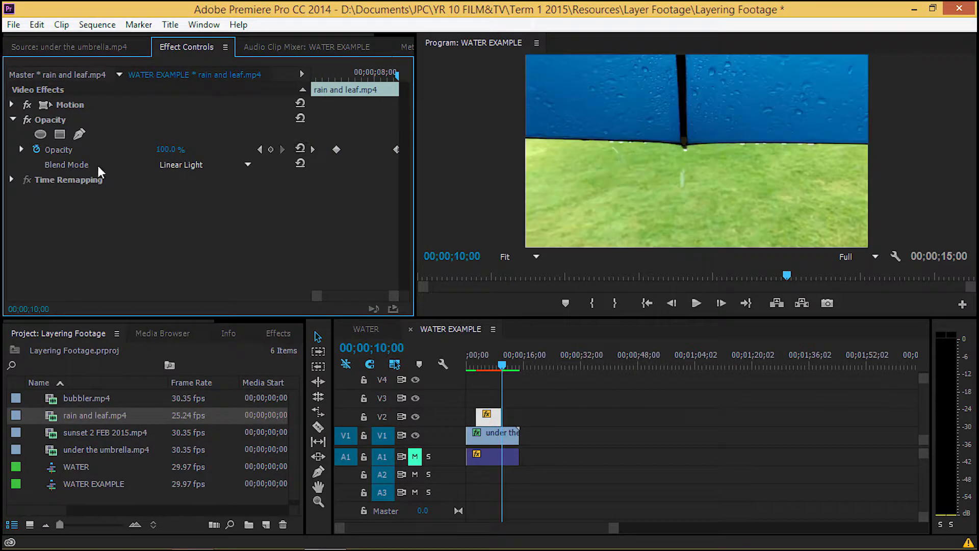
text(0)
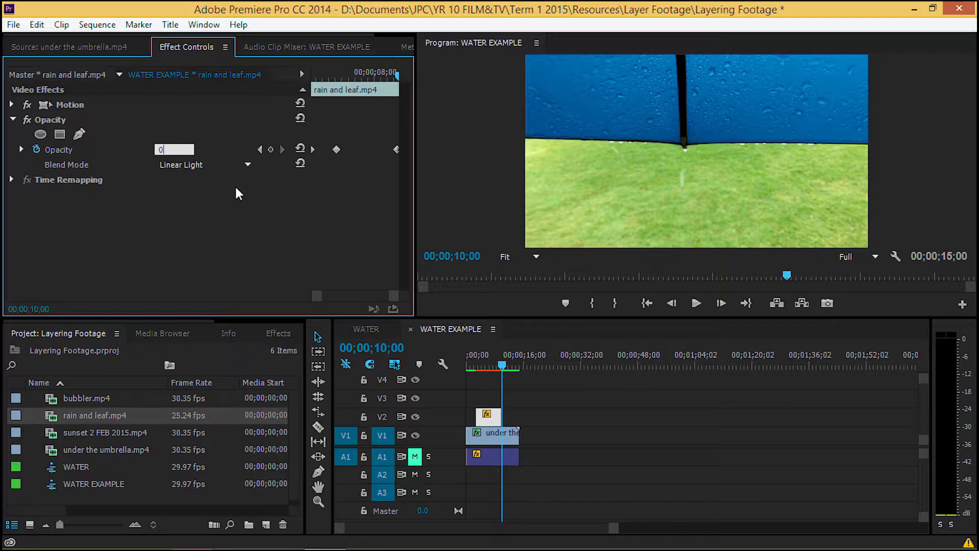
key(Return)
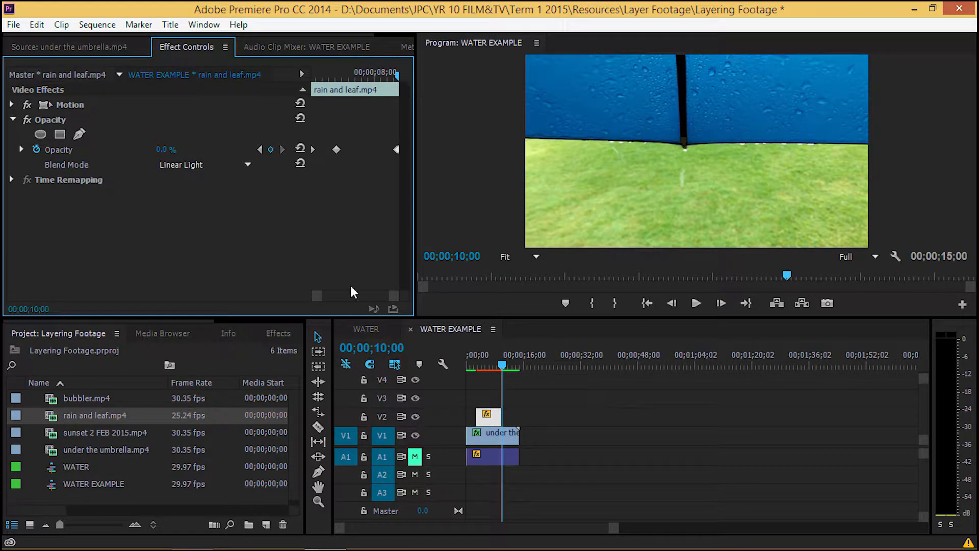
Render the sequence preview and check how the rain and leaf clip fades out near its end.
mouse_move(500, 364)
mouse_down()
mouse_move(479, 366)
mouse_move(497, 367)
mouse_up()
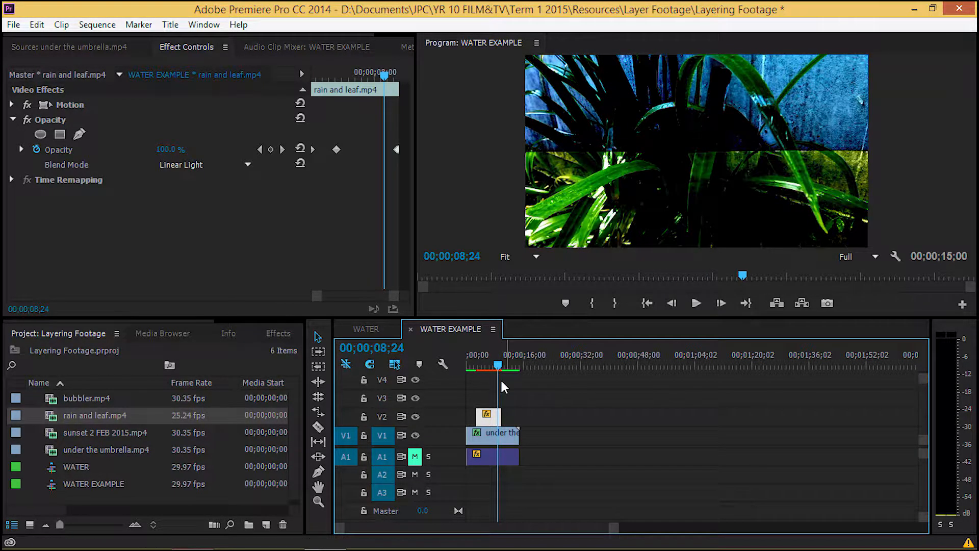
key(Return)
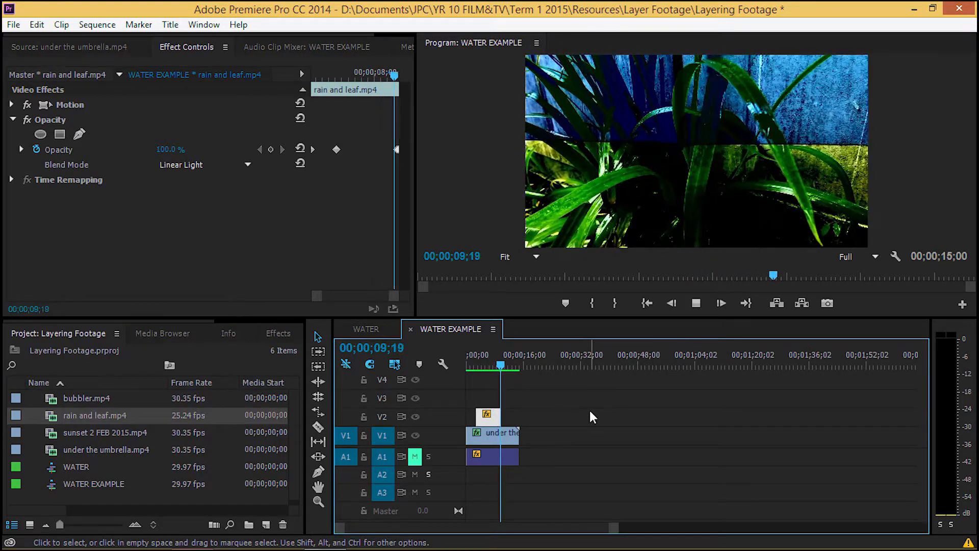
key(space)
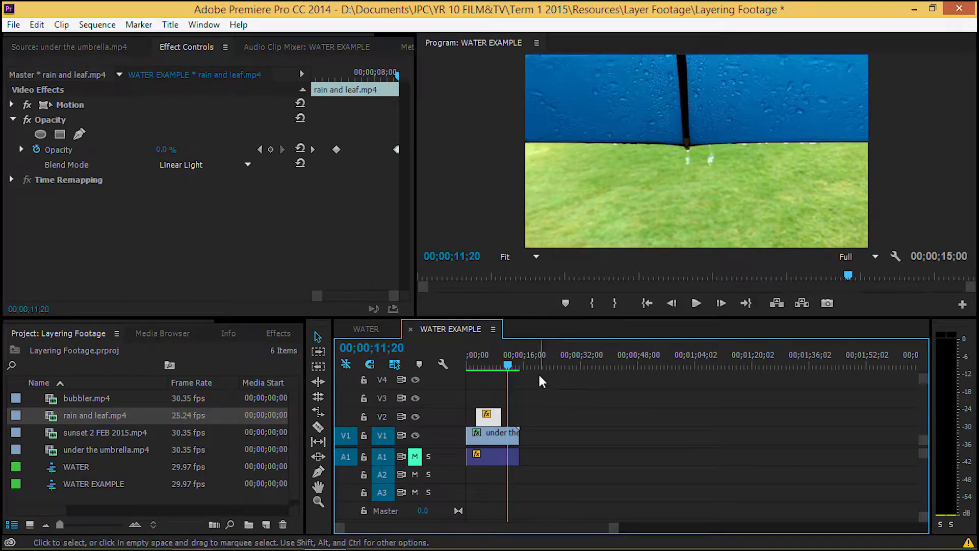
click(498, 365)
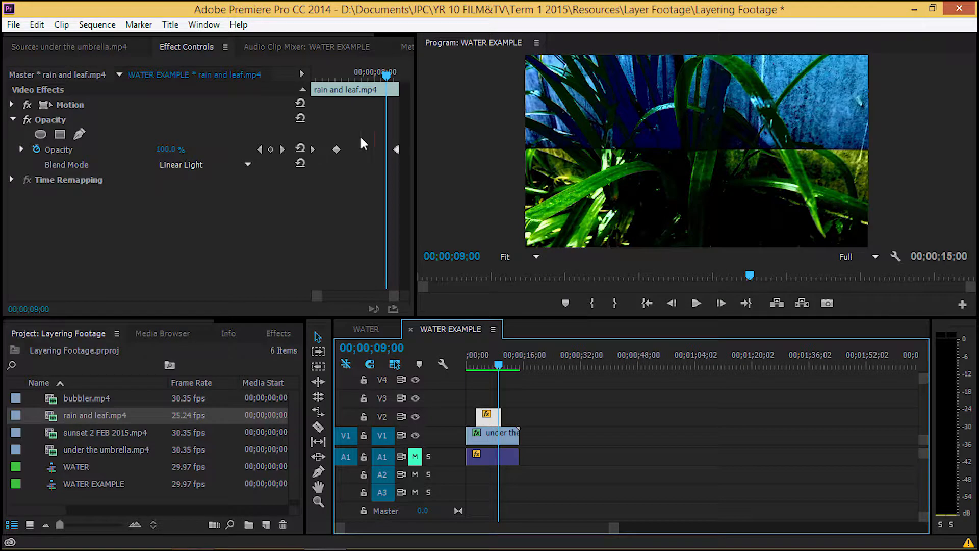
Set the opacity to 0% at the rain and leaf clip's keyframe near its end.
click(282, 149)
click(174, 149)
text(0)
key(Return)
key(Return)
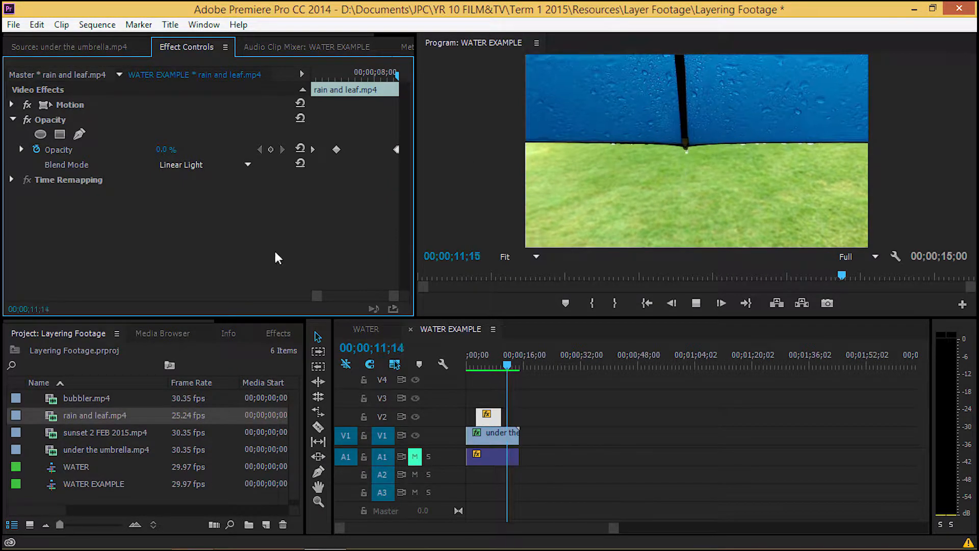
Play the rendered sequence to check the rain and leaf fades, and return to the sequence start.
click(507, 363)
key(Home)
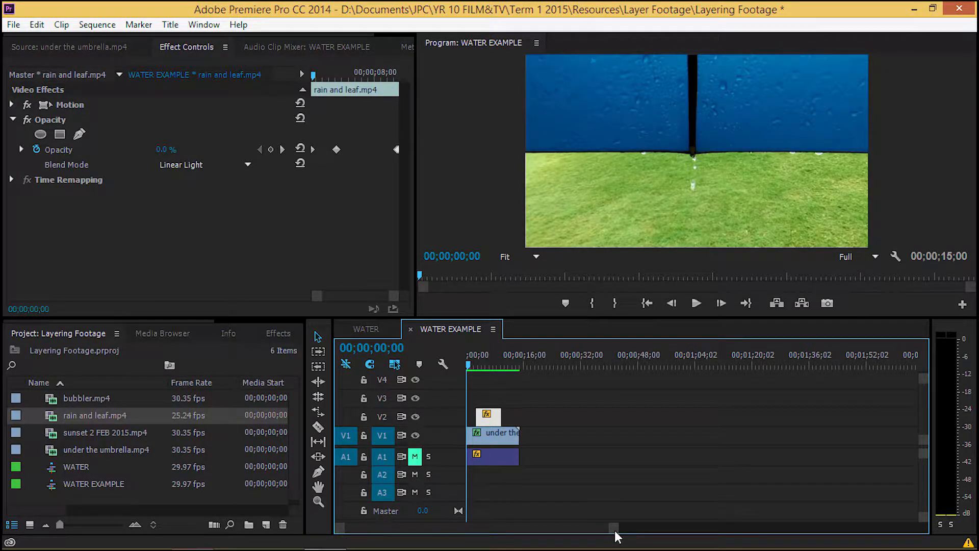
Add bubbler.mp4 from the project to track V3 at the start of the WATER EXAMPLE sequence.
drag(615, 531, 440, 529)
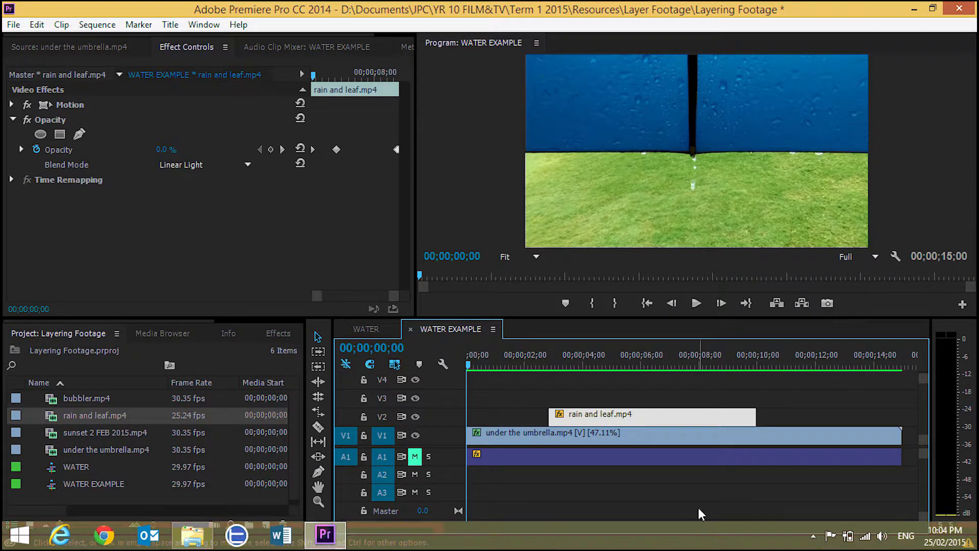
drag(469, 365, 455, 386)
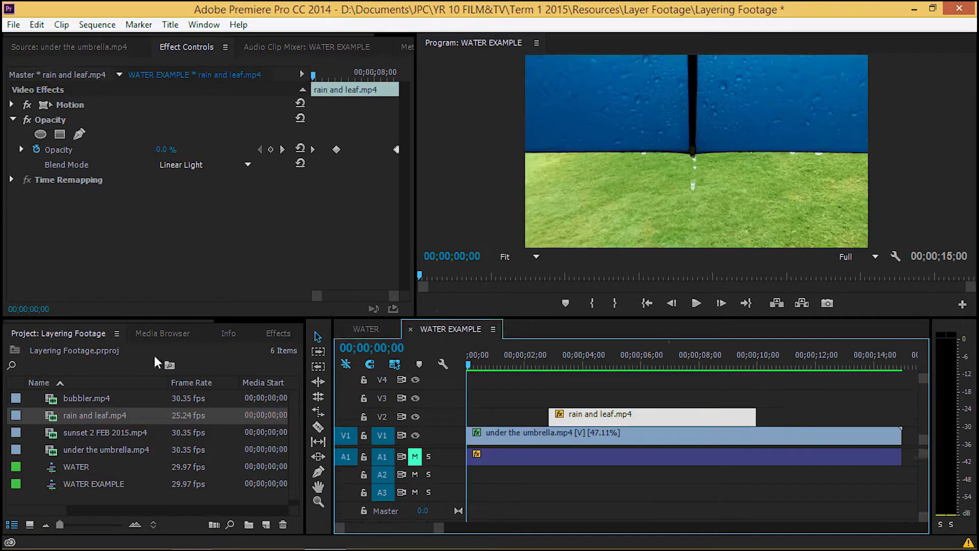
drag(87, 398, 484, 402)
Unlink the bubbler clip's audio from its video and delete the audio from track A3.
right_click(476, 395)
right_click(582, 397)
click(596, 494)
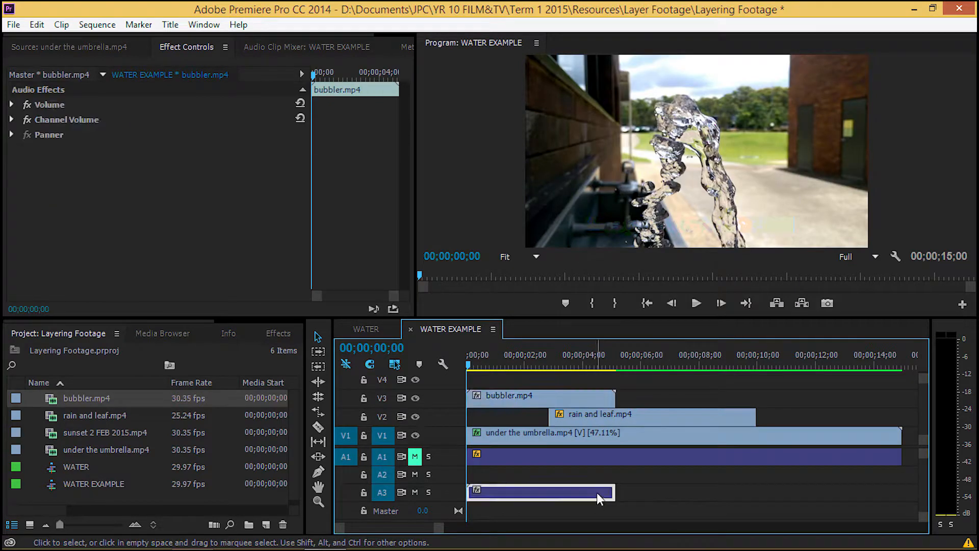
key(Delete)
Apply the Posterize Time effect to the bubbler clip with a frame rate of 99.
click(574, 399)
click(278, 334)
click(21, 457)
drag(78, 486, 185, 185)
click(163, 179)
text(99)
key(Return)
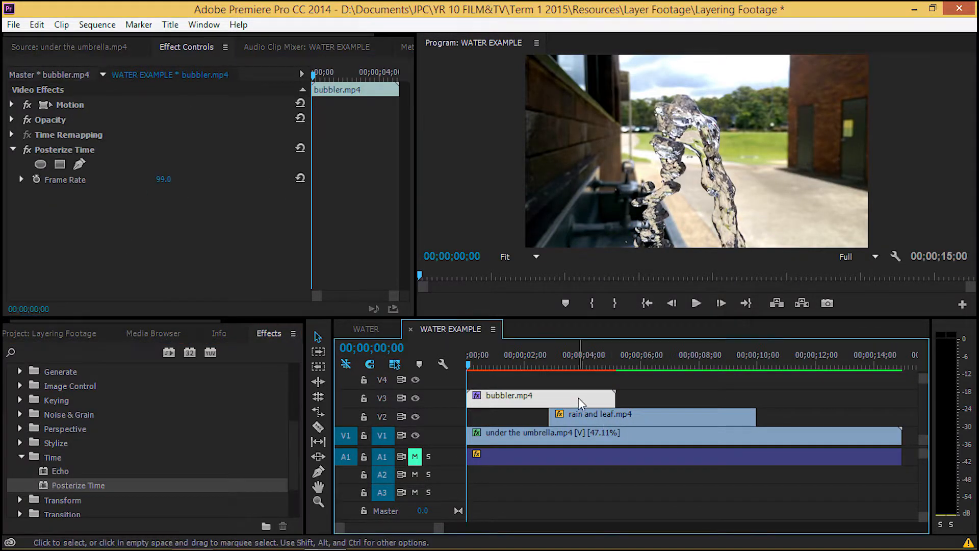
Set the bubbler clip's duration to 00;00;15;00.
right_click(578, 397)
click(591, 314)
click(486, 259)
text(1500)
key(Return)
key(Return)
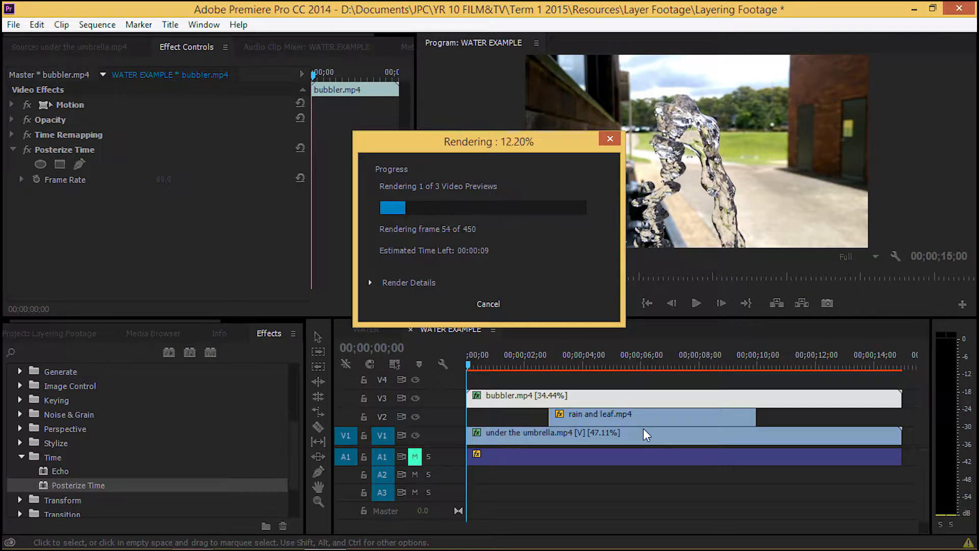
key(Escape)
Set the bubbler clip's blend mode to Hard Light.
click(13, 119)
click(247, 164)
click(283, 339)
Keyframe the bubbler clip's opacity at its start, about 4.5 seconds in and at its end, fading to 0% at the end.
click(271, 149)
drag(313, 75, 372, 80)
click(271, 149)
click(174, 150)
text(0)
key(Return)
key(b)
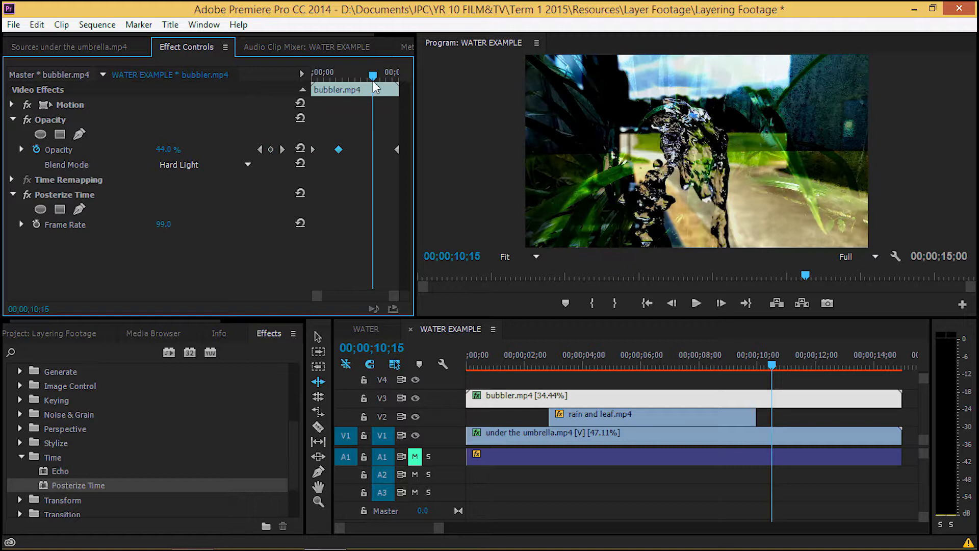
click(260, 149)
mouse_move(178, 149)
mouse_down()
mouse_move(161, 148)
mouse_move(176, 153)
mouse_up()
drag(339, 77, 310, 78)
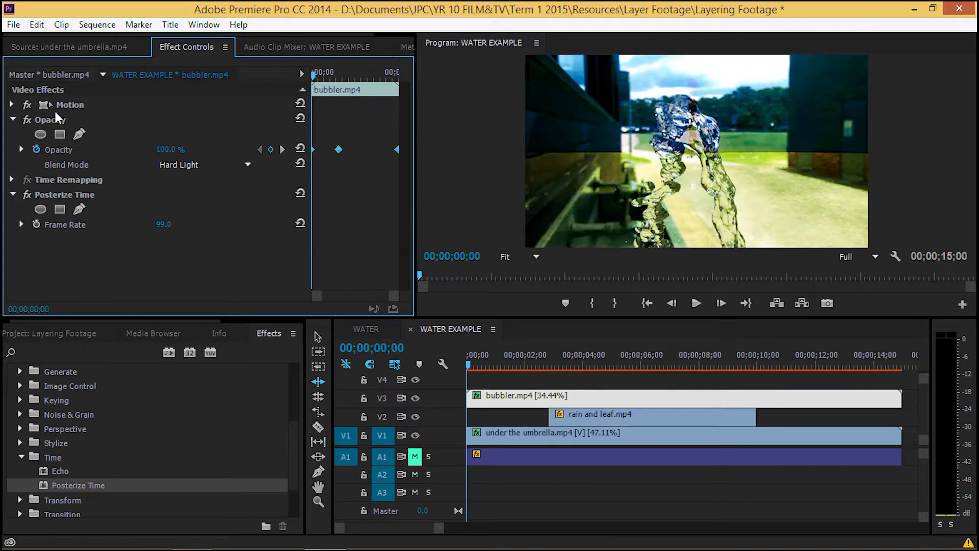
Add sunset 2 FEB 2015.mp4 from the project to track V4, starting at 00;00;08;24.
click(13, 119)
click(49, 334)
click(104, 433)
drag(439, 527, 473, 529)
drag(105, 433, 671, 369)
Unlink the sunset clip's audio from its video and delete the audio from the sequence.
right_click(728, 380)
click(755, 224)
click(739, 512)
key(Delete)
Cut the sunset clip at 00;00;15;00, where the lower layers end, and delete the excess part.
right_click(708, 380)
key(Escape)
key(Right)
key(ctrl+k)
key(v)
click(788, 384)
key(Delete)
Scale the sunset clip up to fill the frame.
click(641, 382)
click(12, 105)
drag(164, 134, 252, 122)
drag(347, 76, 394, 66)
click(11, 105)
Check the sunset clip's opacity settings in the WATER sequence and set its blend mode to Linear Burn in WATER EXAMPLE.
click(7, 120)
click(12, 120)
click(36, 149)
click(541, 300)
click(367, 329)
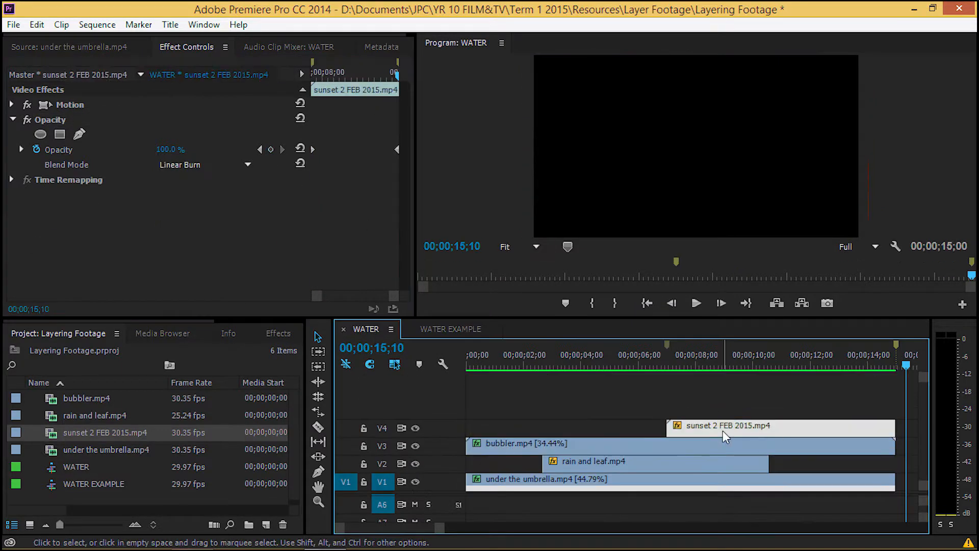
click(433, 332)
mouse_move(607, 366)
mouse_down()
mouse_move(673, 380)
mouse_move(721, 376)
mouse_move(724, 364)
mouse_up()
click(248, 164)
click(296, 190)
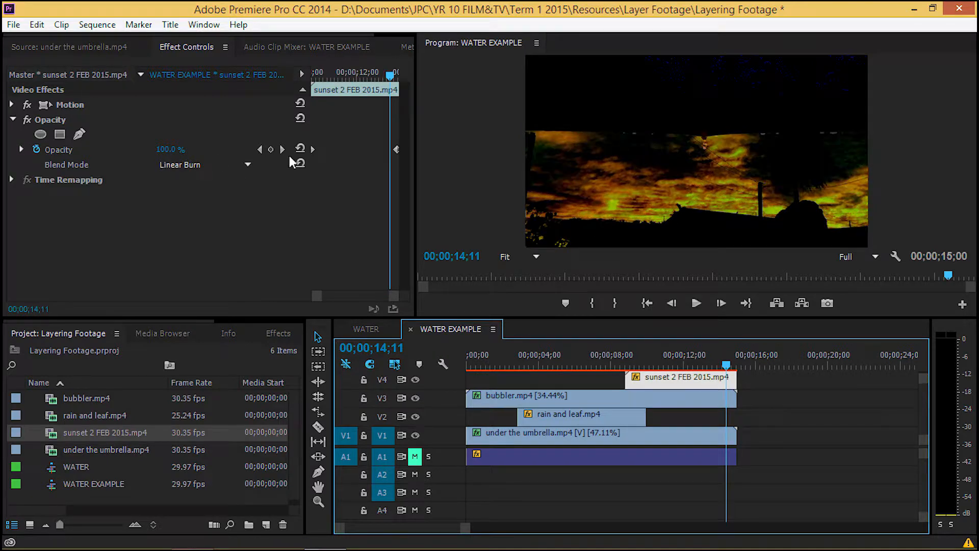
click(172, 150)
text(0)
key(Escape)
Set the opacity to 0% at the sunset clip's first keyframe.
click(260, 149)
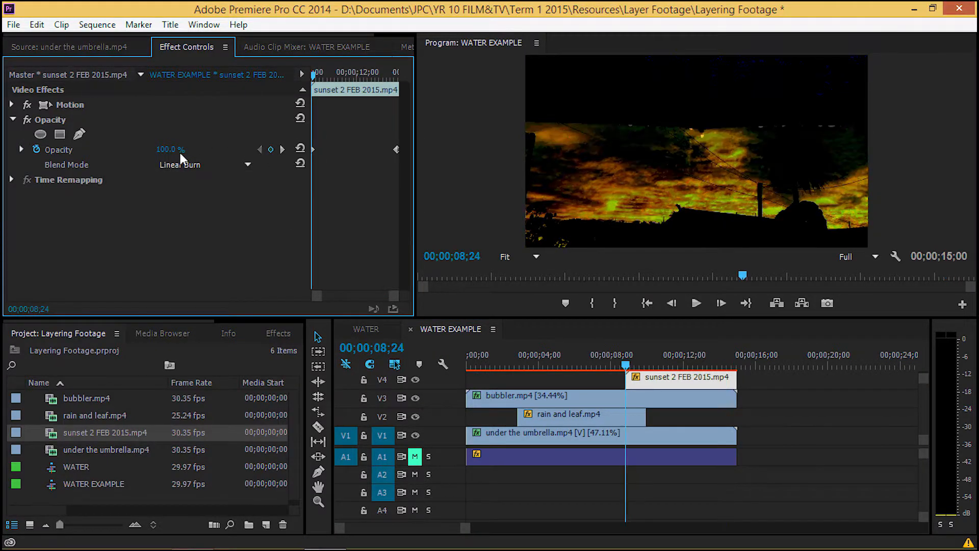
click(178, 151)
text(0)
key(Return)
Render the sequence preview and scrub through the sunset clip to check how it fades in.
click(650, 443)
key(Return)
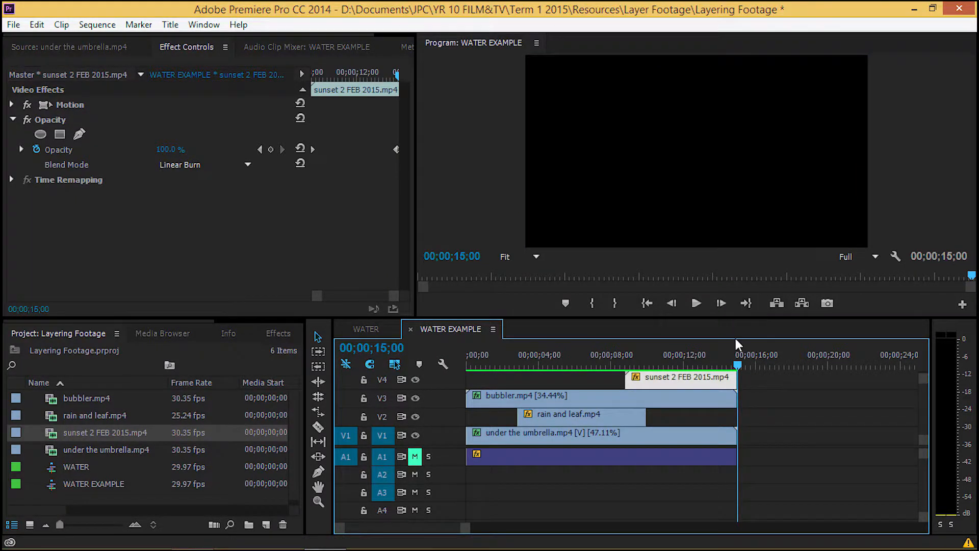
drag(736, 366, 685, 378)
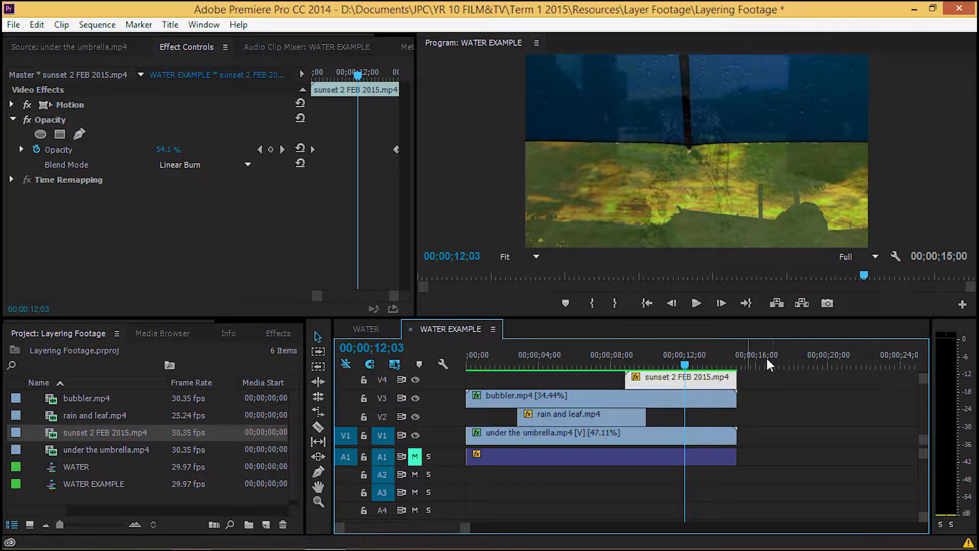
drag(683, 371, 739, 364)
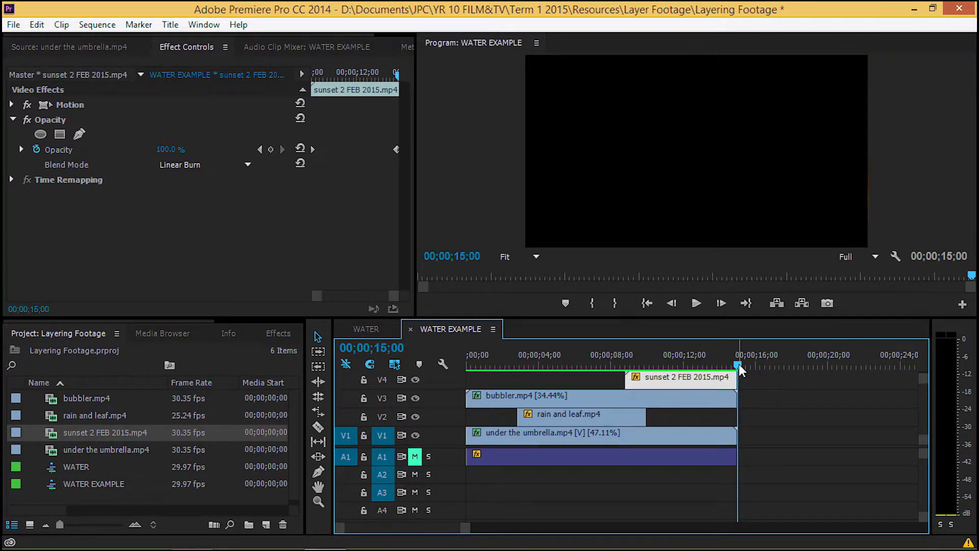